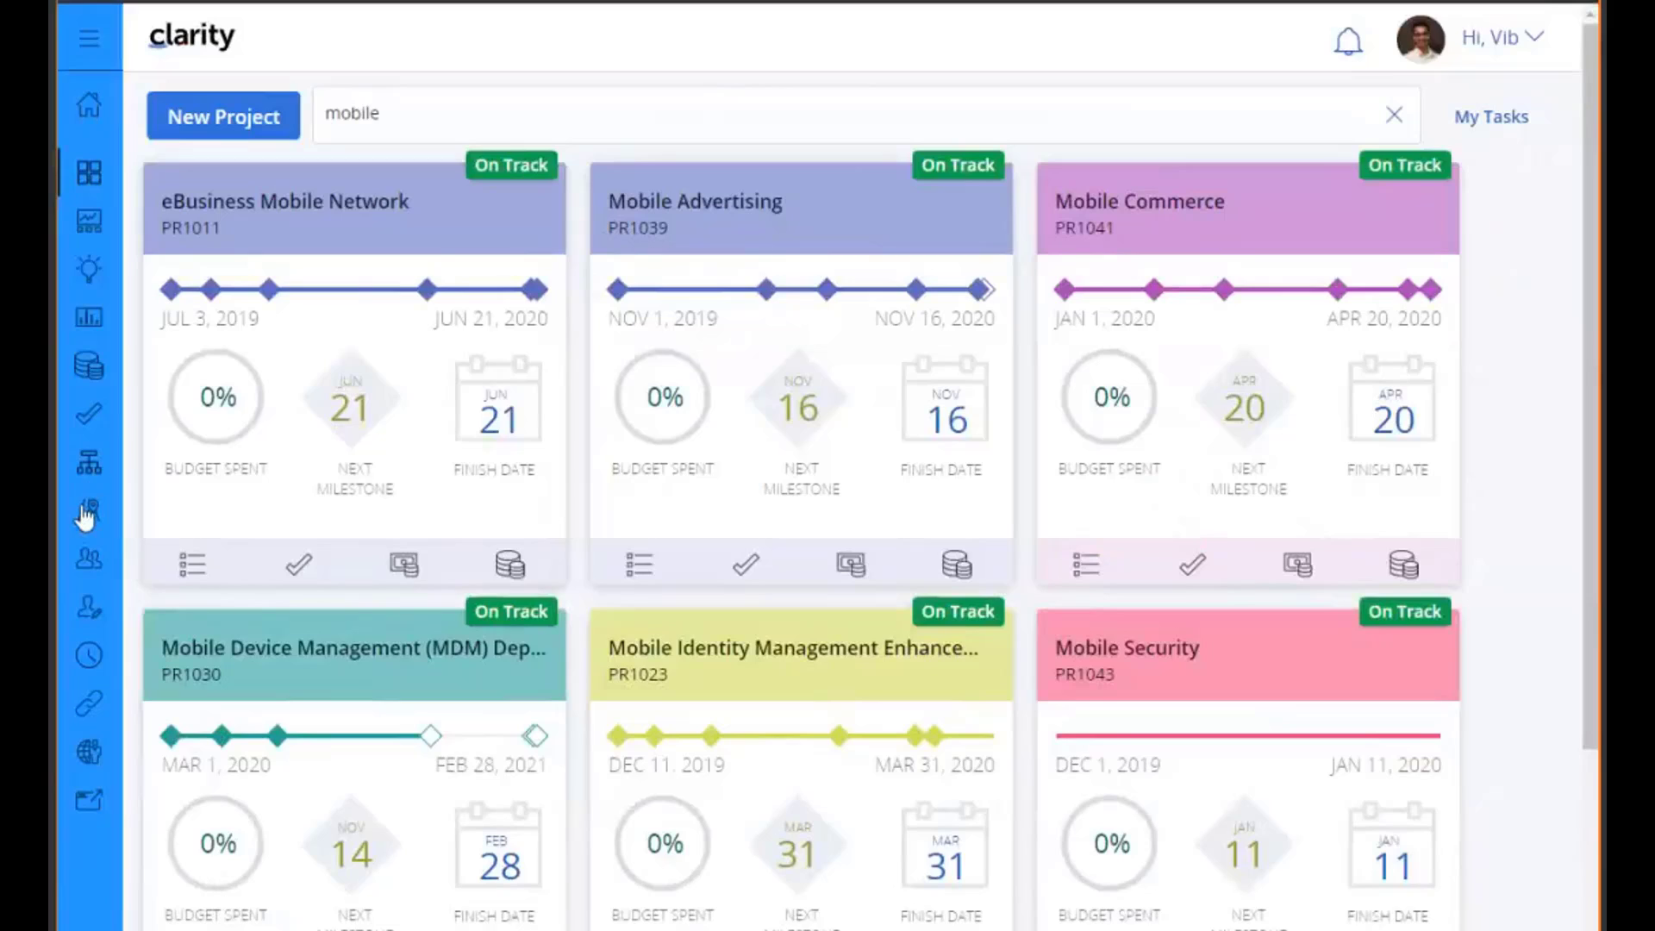
- Open the FY2021 Annual Plan roadmap and look over the object types available for import from PPM
{"action": "left_click", "coordinate": [86, 515]}
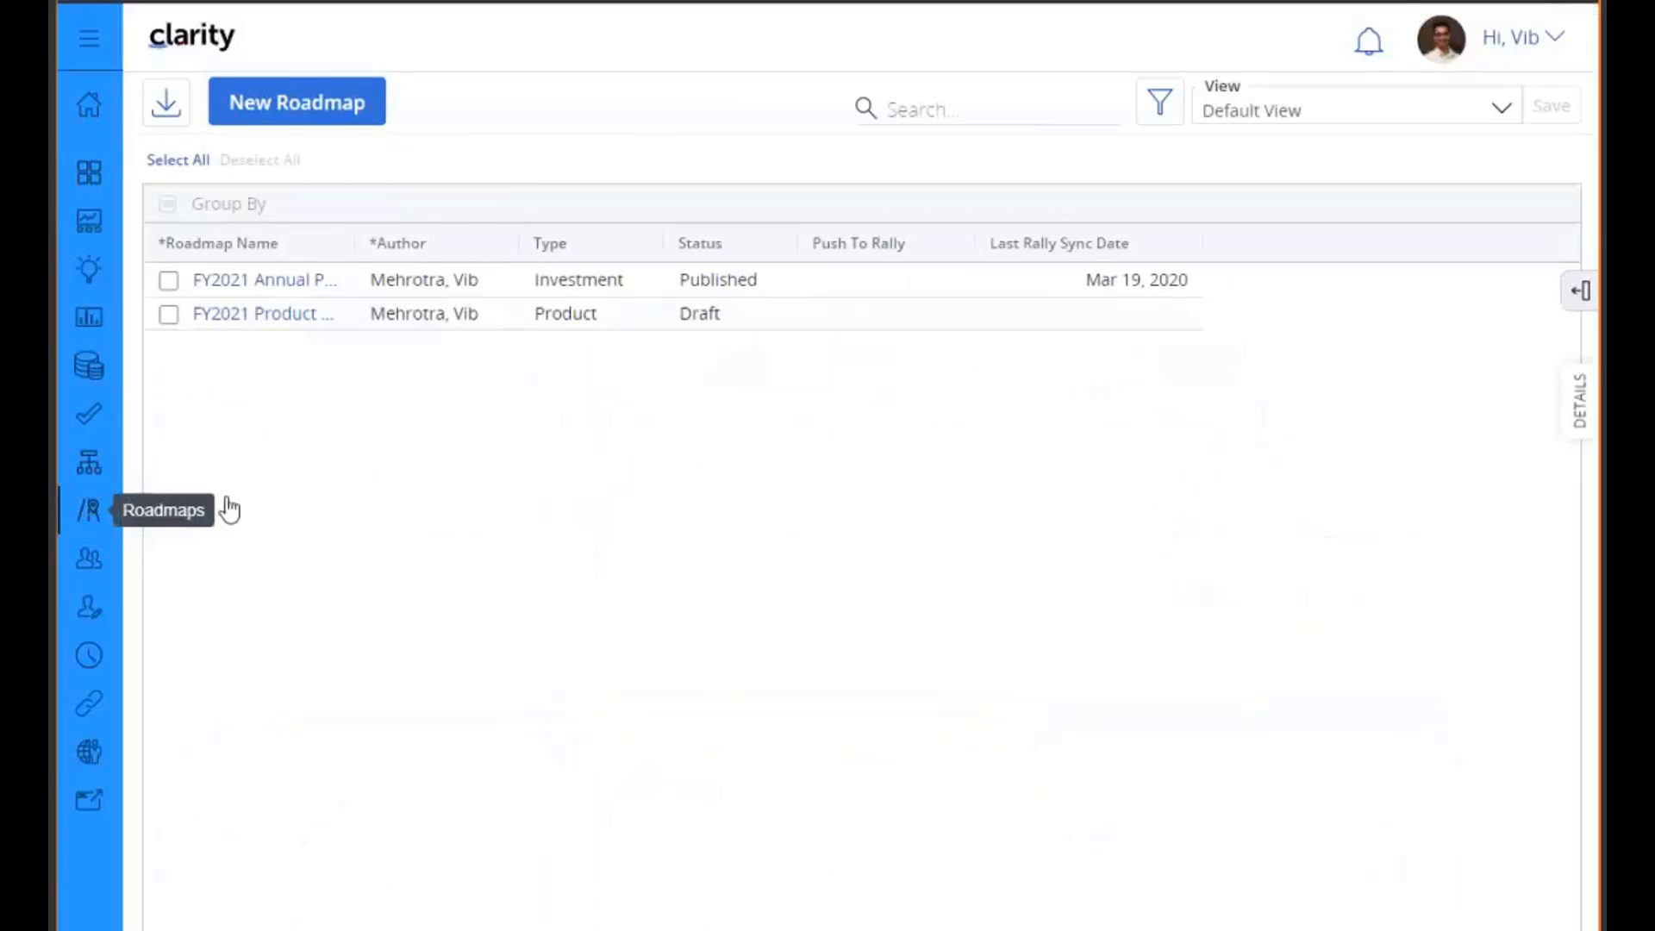
{"action": "left_click", "coordinate": [264, 284]}
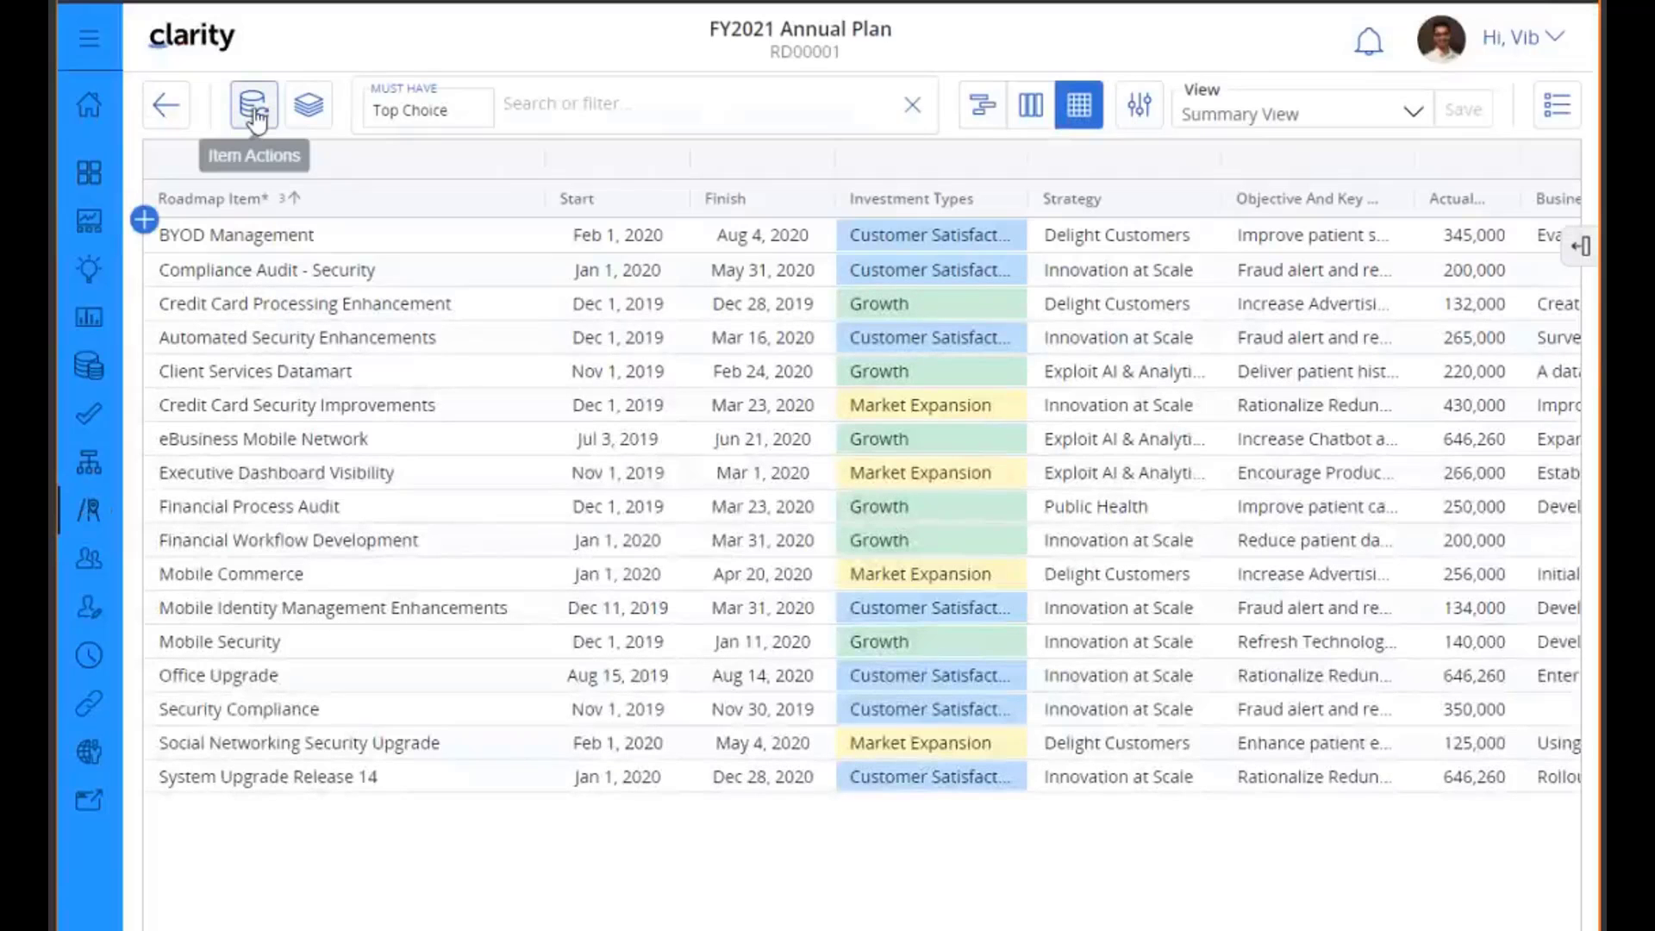
{"action": "left_click", "coordinate": [256, 121]}
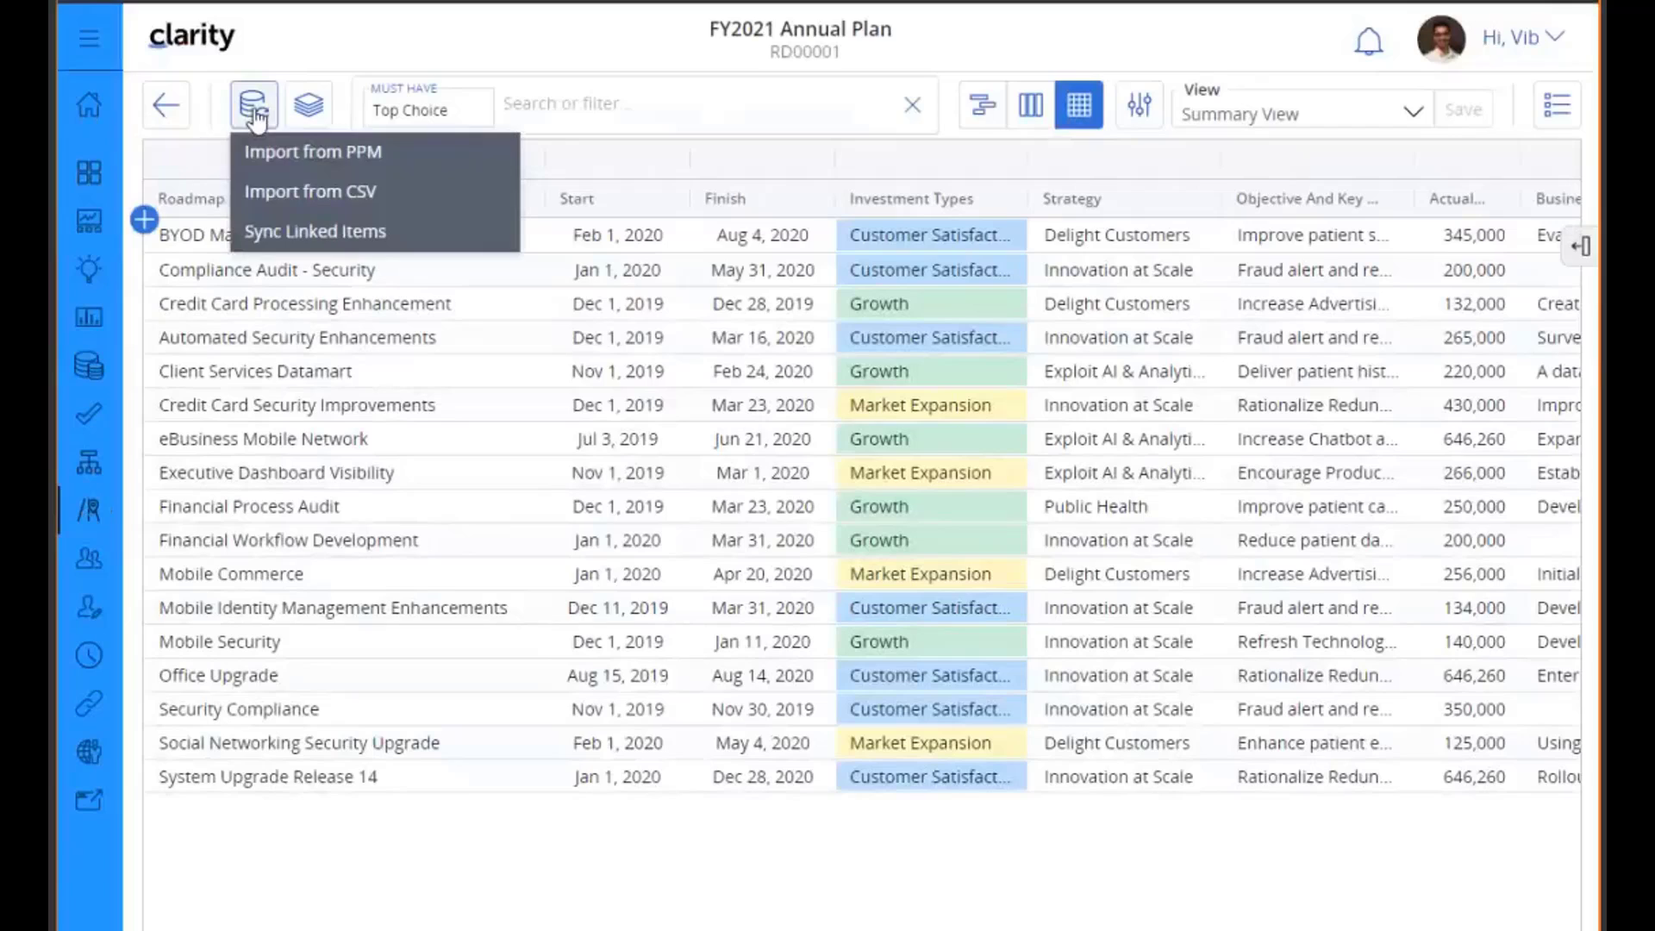
{"action": "left_click", "coordinate": [381, 164]}
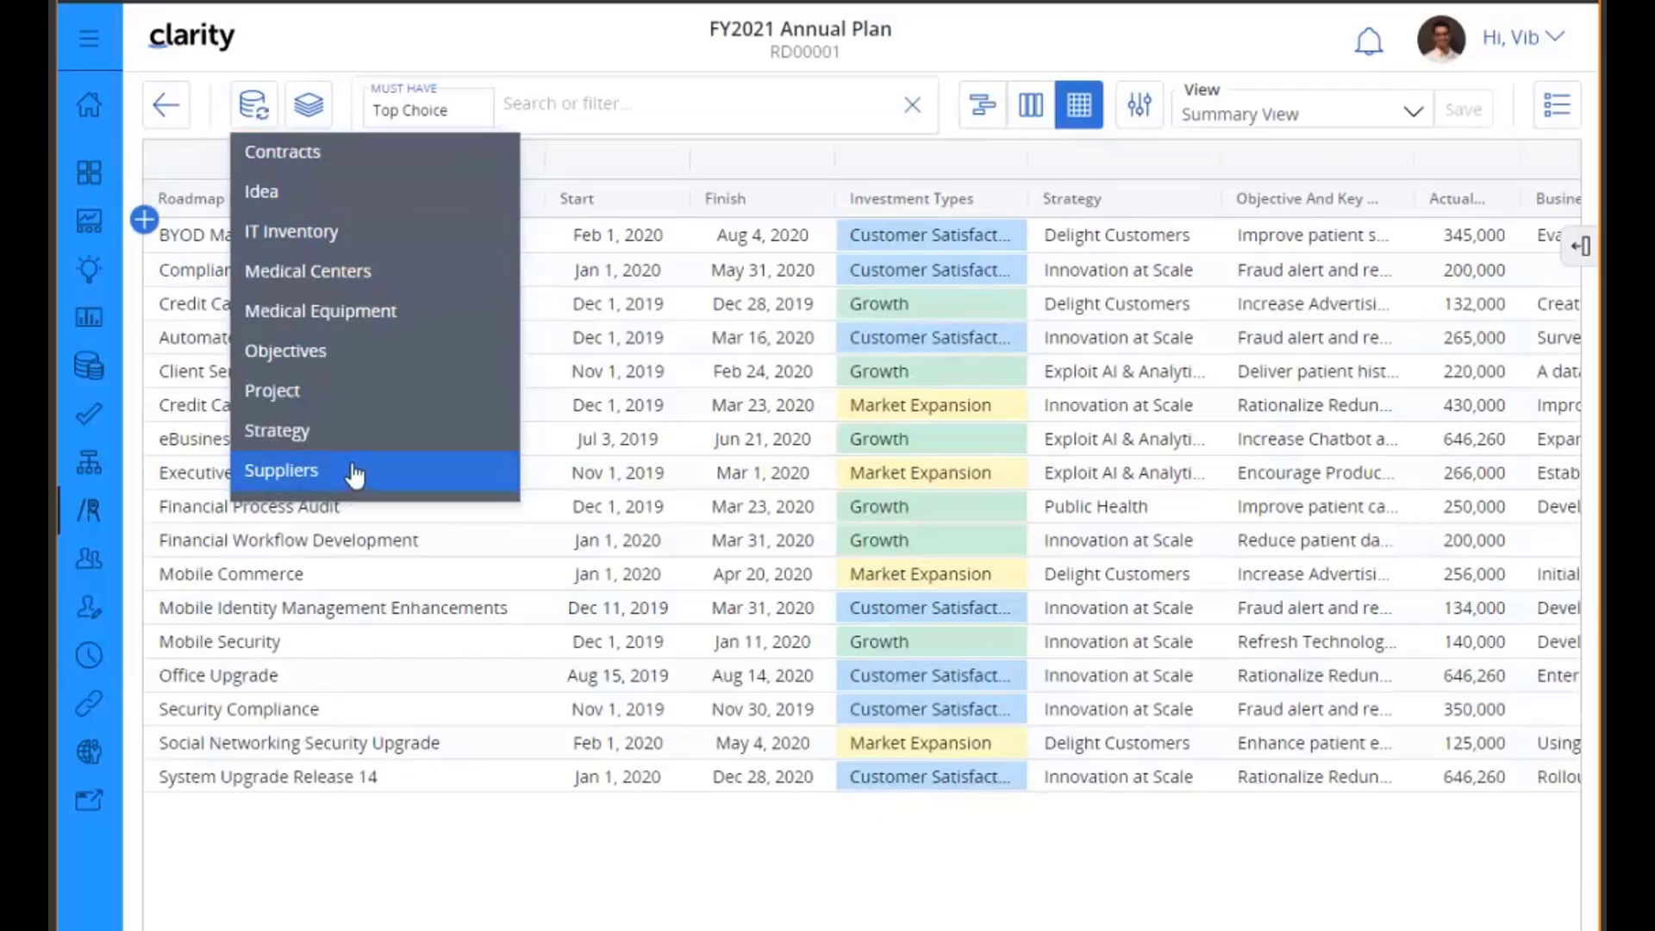
- Switch to the Objects page in Clarity PPM and examine the attribute list of the Roadmap Item object
{"action": "left_click", "coordinate": [416, 38]}
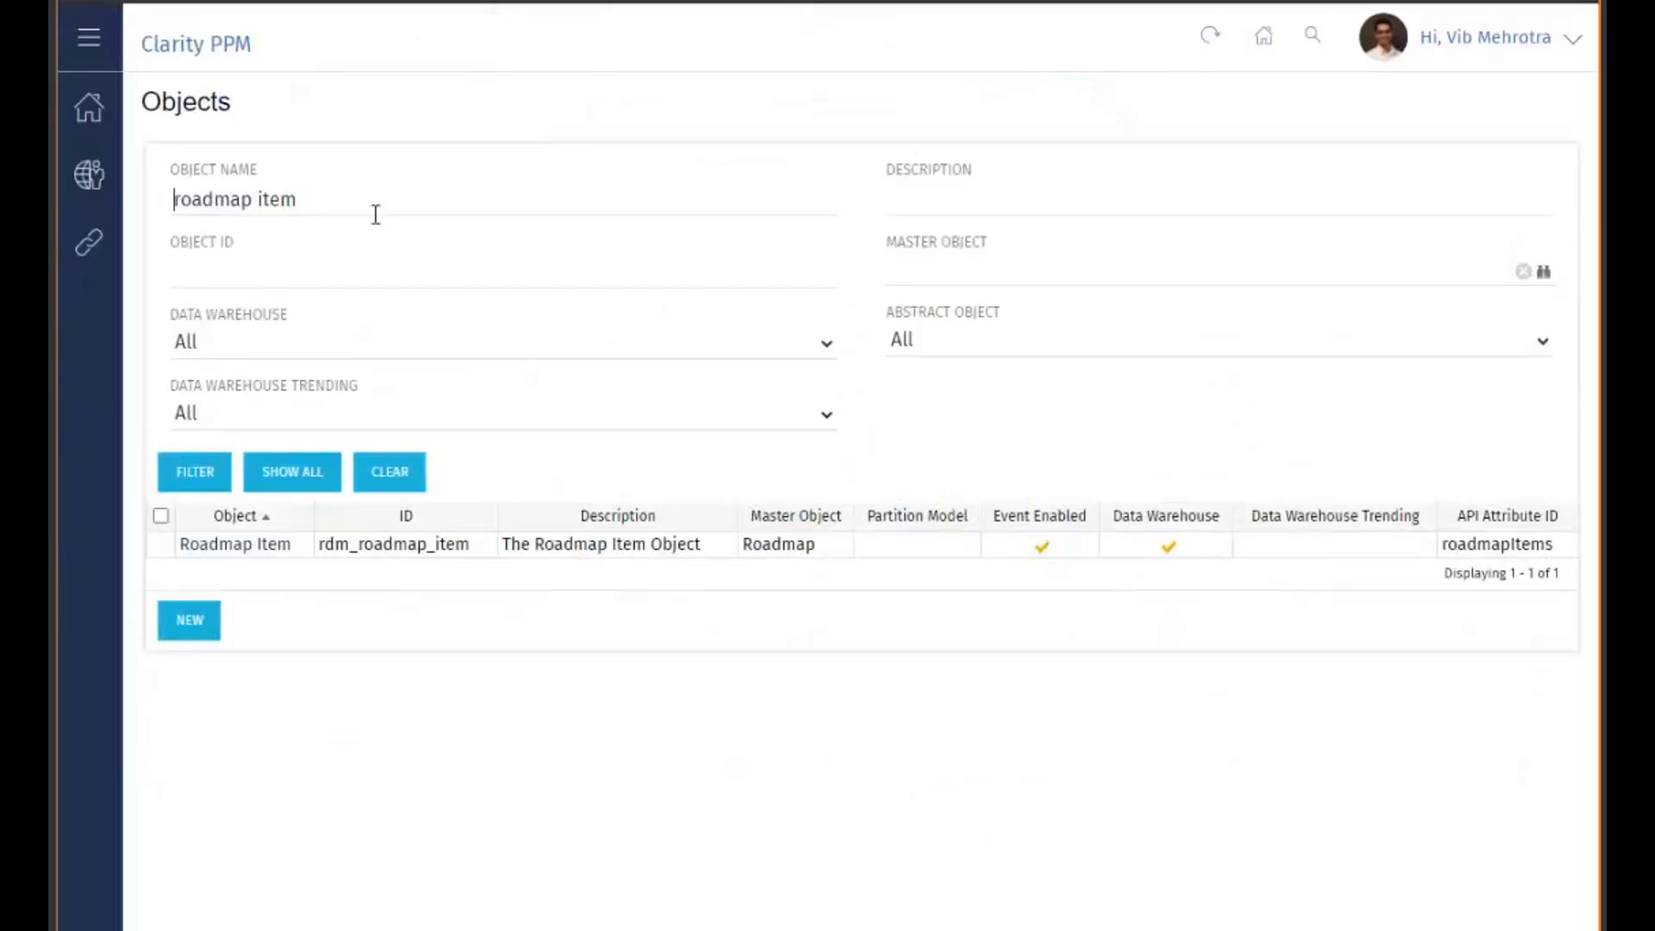
{"action": "left_click", "coordinate": [259, 545]}
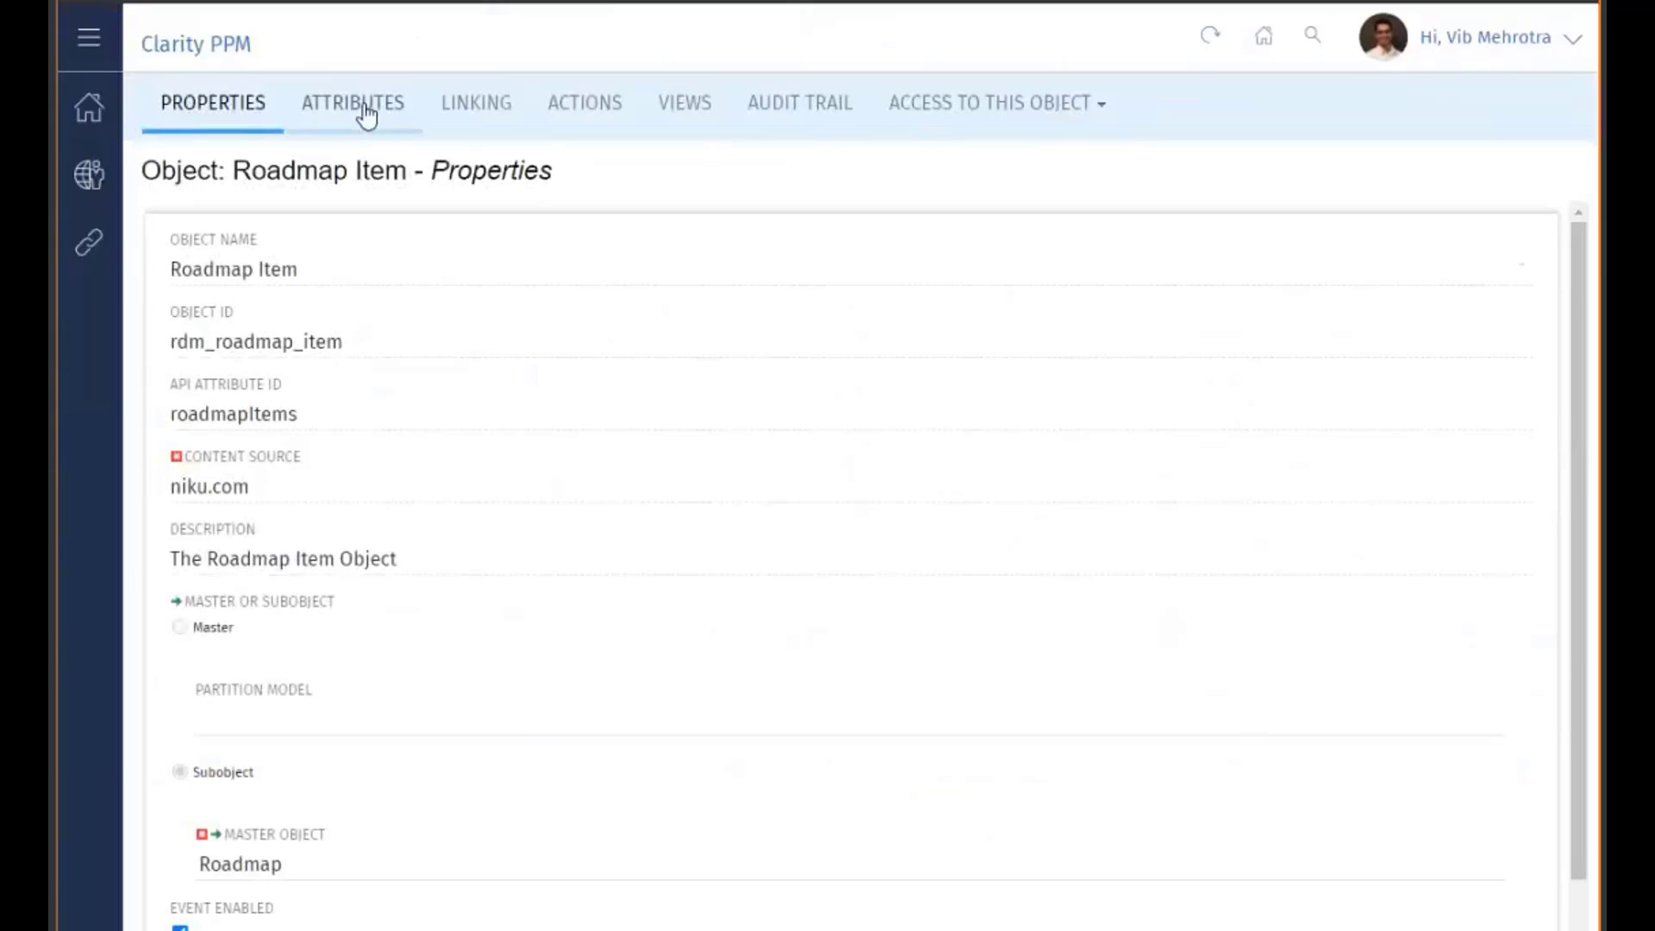
{"action": "left_click", "coordinate": [363, 112]}
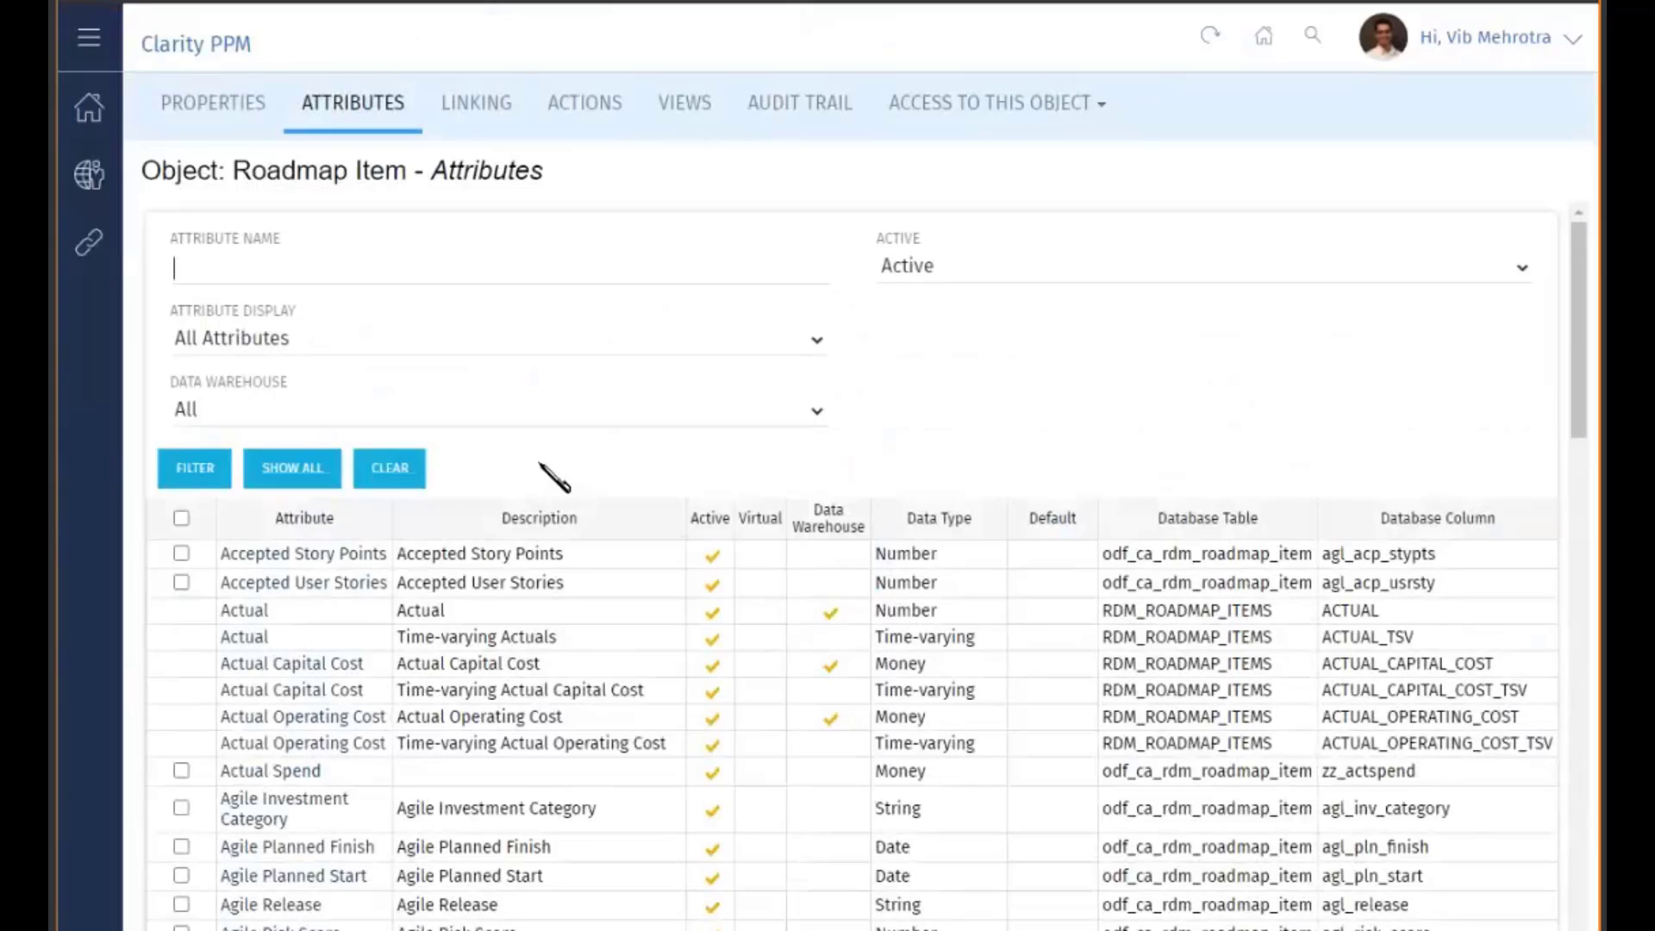
{"action": "scroll", "coordinate": [556, 489], "scroll_direction": "down", "scroll_amount": 3}
{"action": "scroll", "coordinate": [541, 465], "scroll_direction": "down", "scroll_amount": 2}
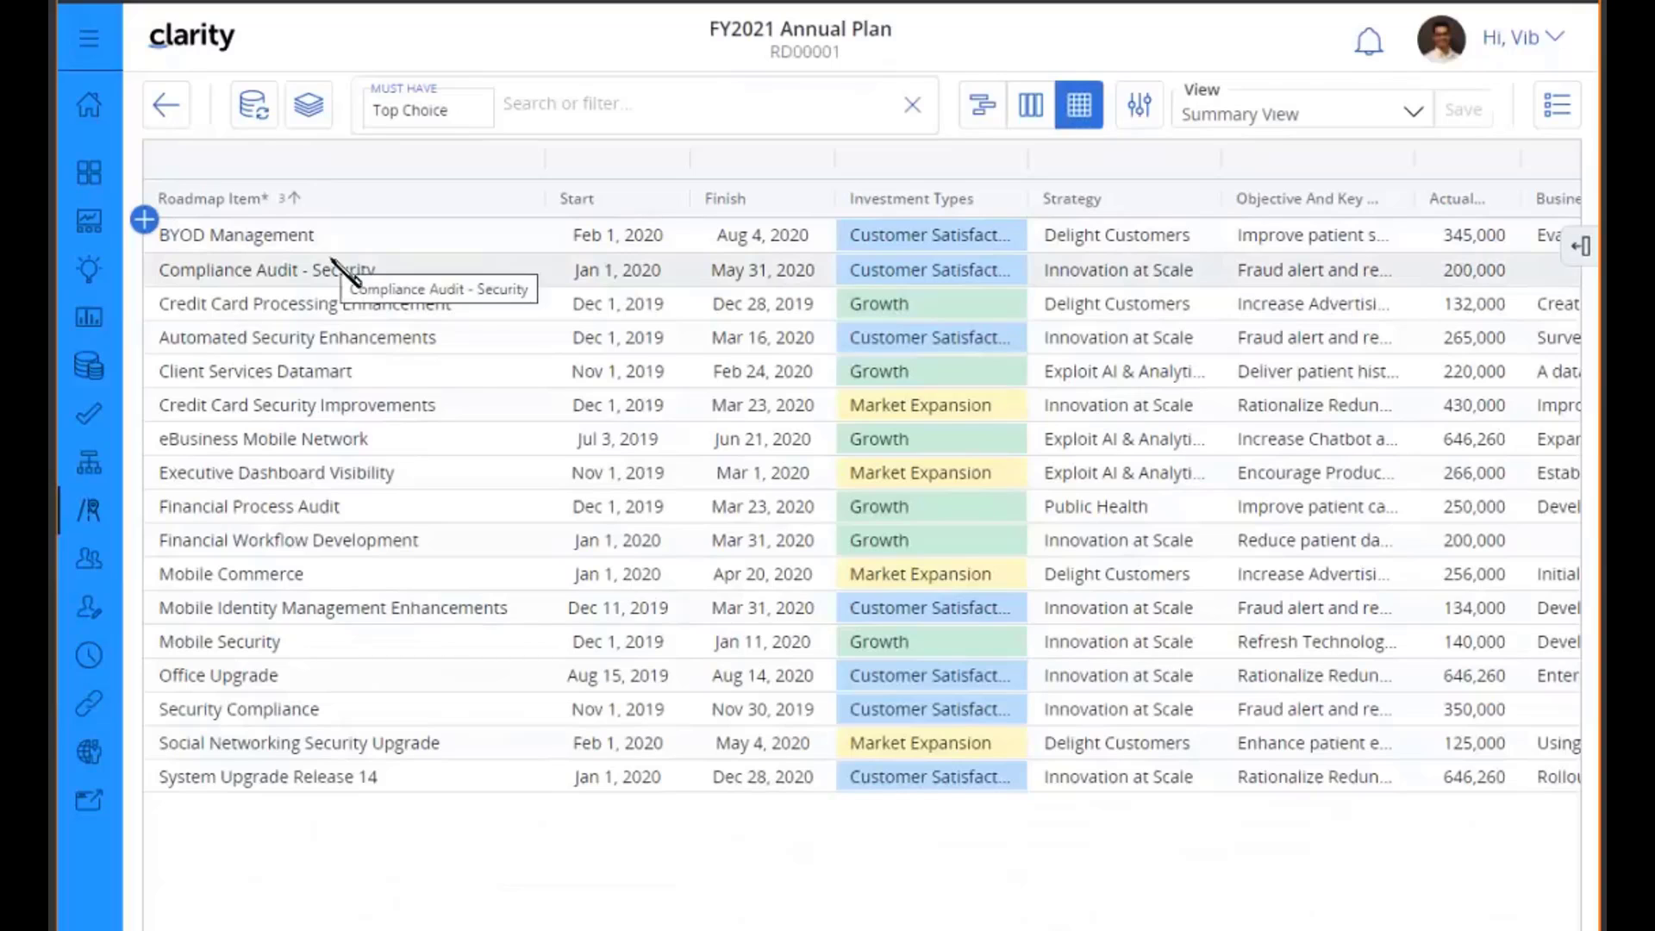
- Open the Projects grid, and examine the data types of the Roadmap Item object's attributes, including Business Case and Strategy
{"action": "left_click", "coordinate": [97, 228]}
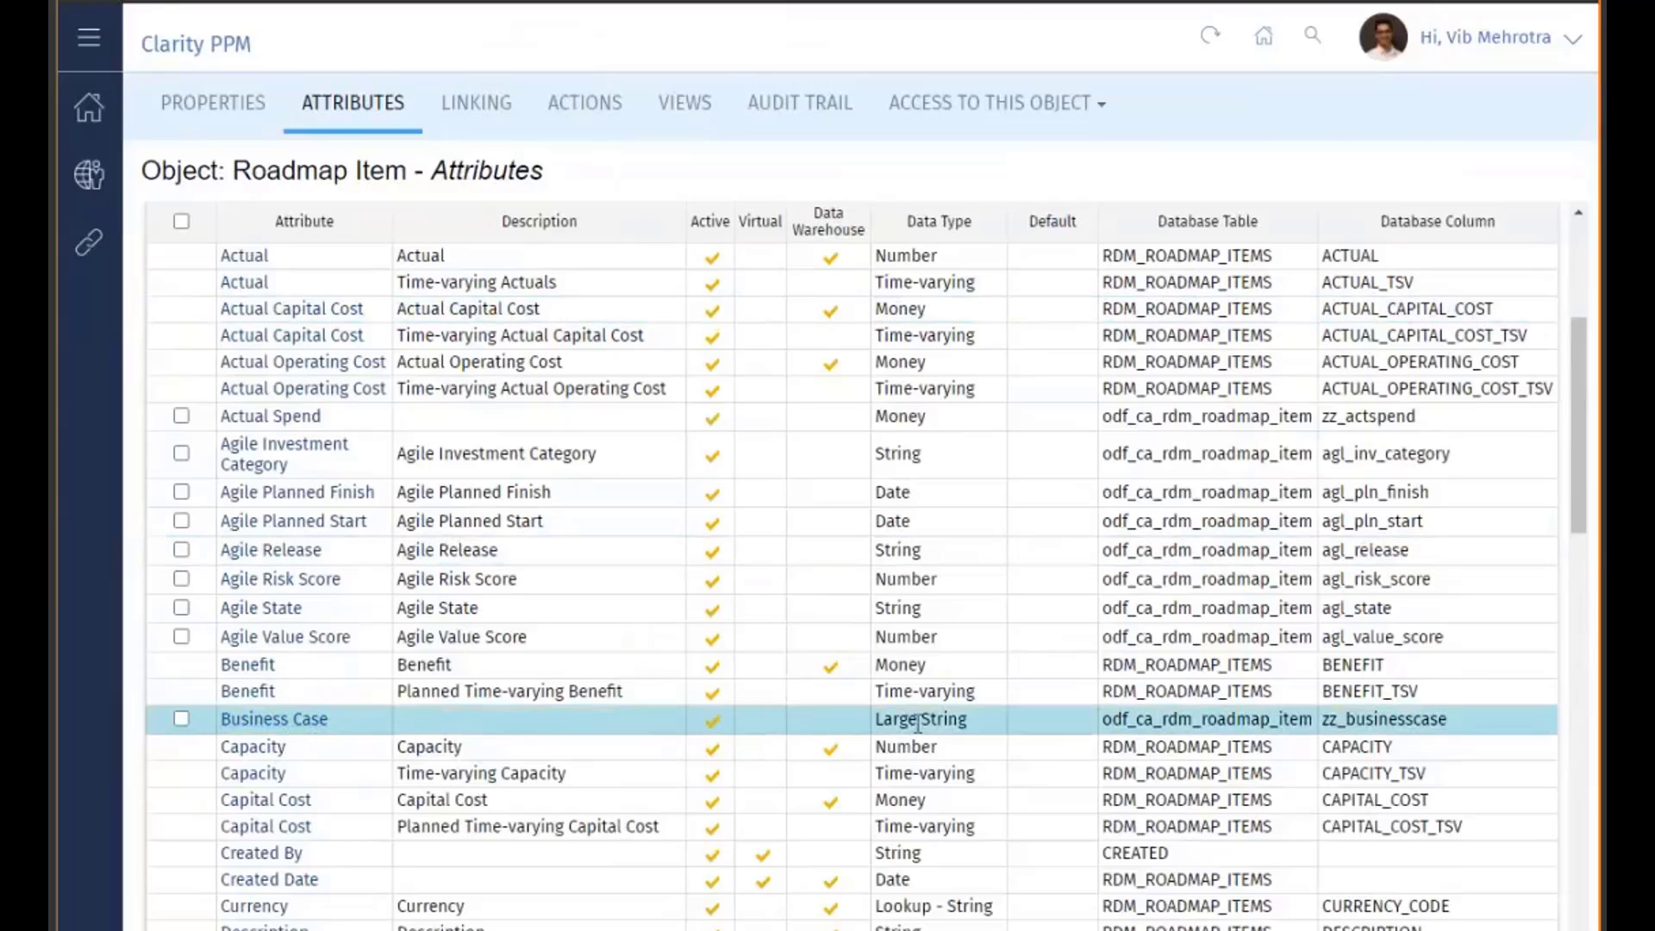
{"action": "scroll", "coordinate": [914, 720], "scroll_direction": "down", "scroll_amount": 4}
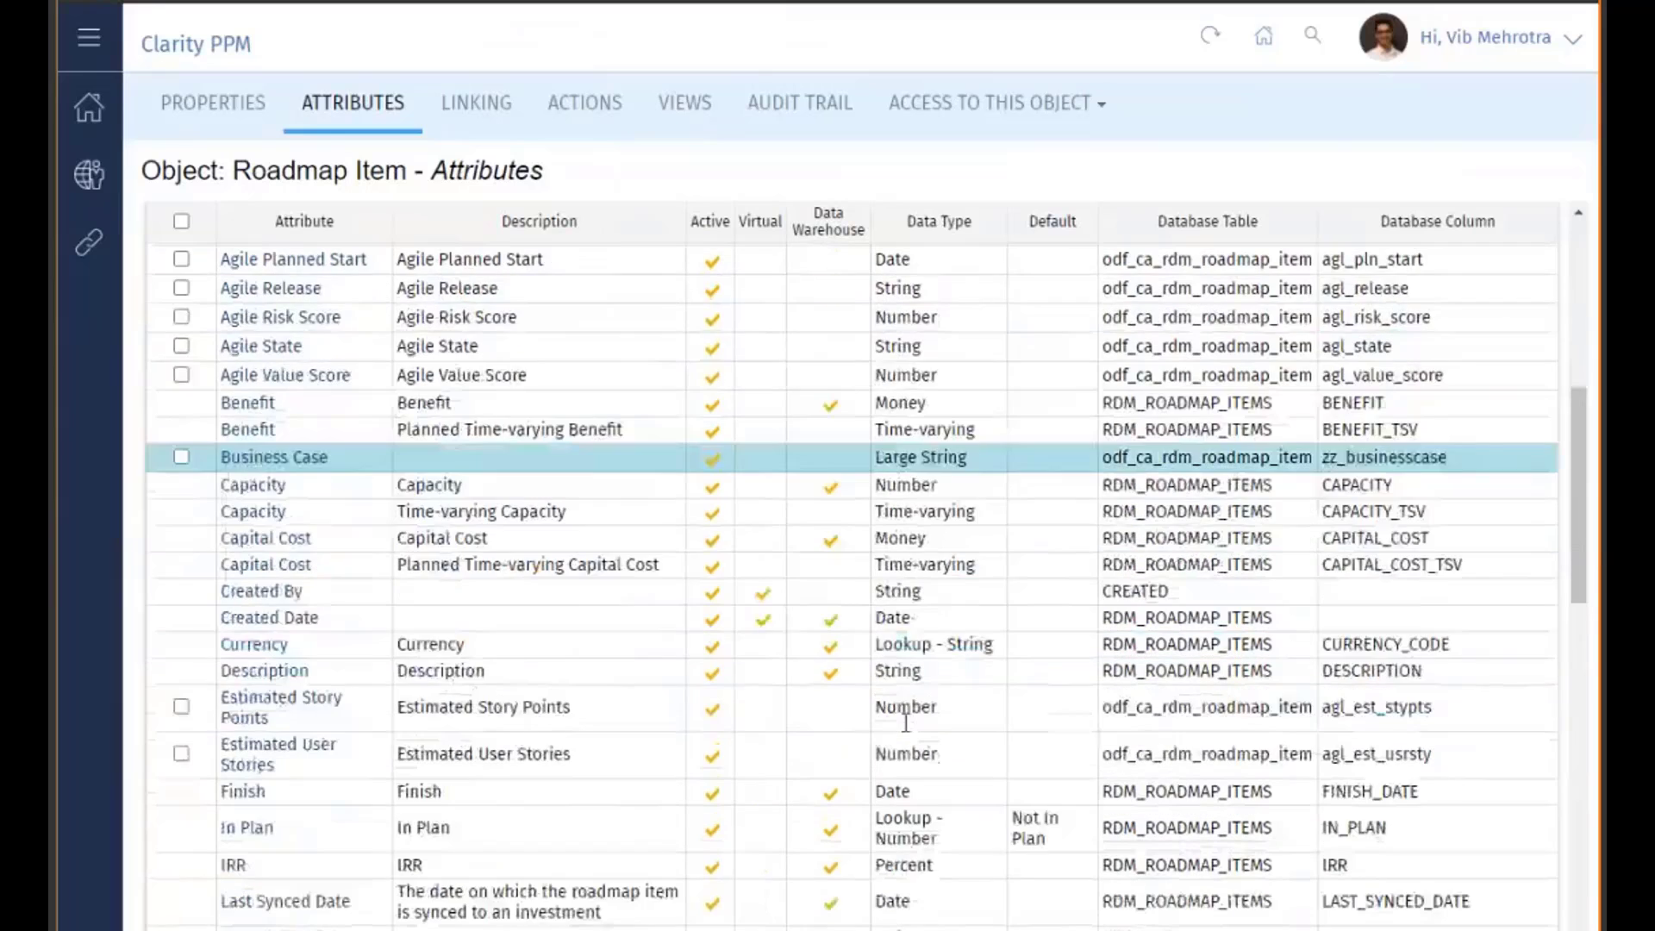
{"action": "scroll", "coordinate": [917, 739], "scroll_direction": "up", "scroll_amount": 4}
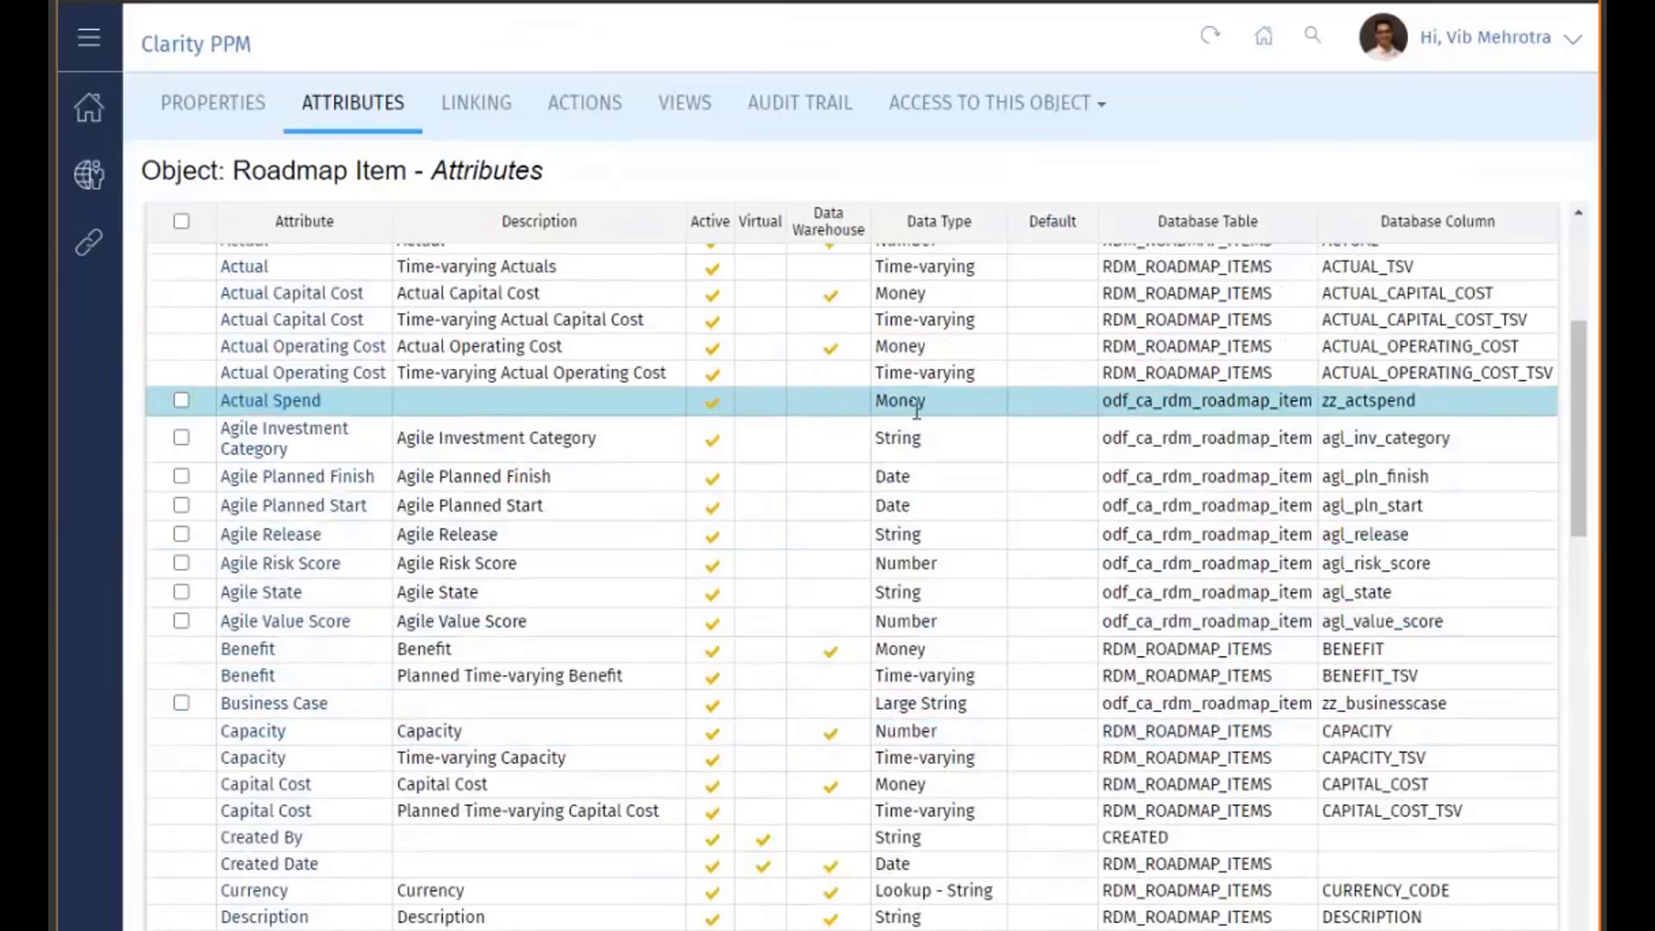
{"action": "scroll", "coordinate": [916, 470], "scroll_direction": "down", "scroll_amount": 5}
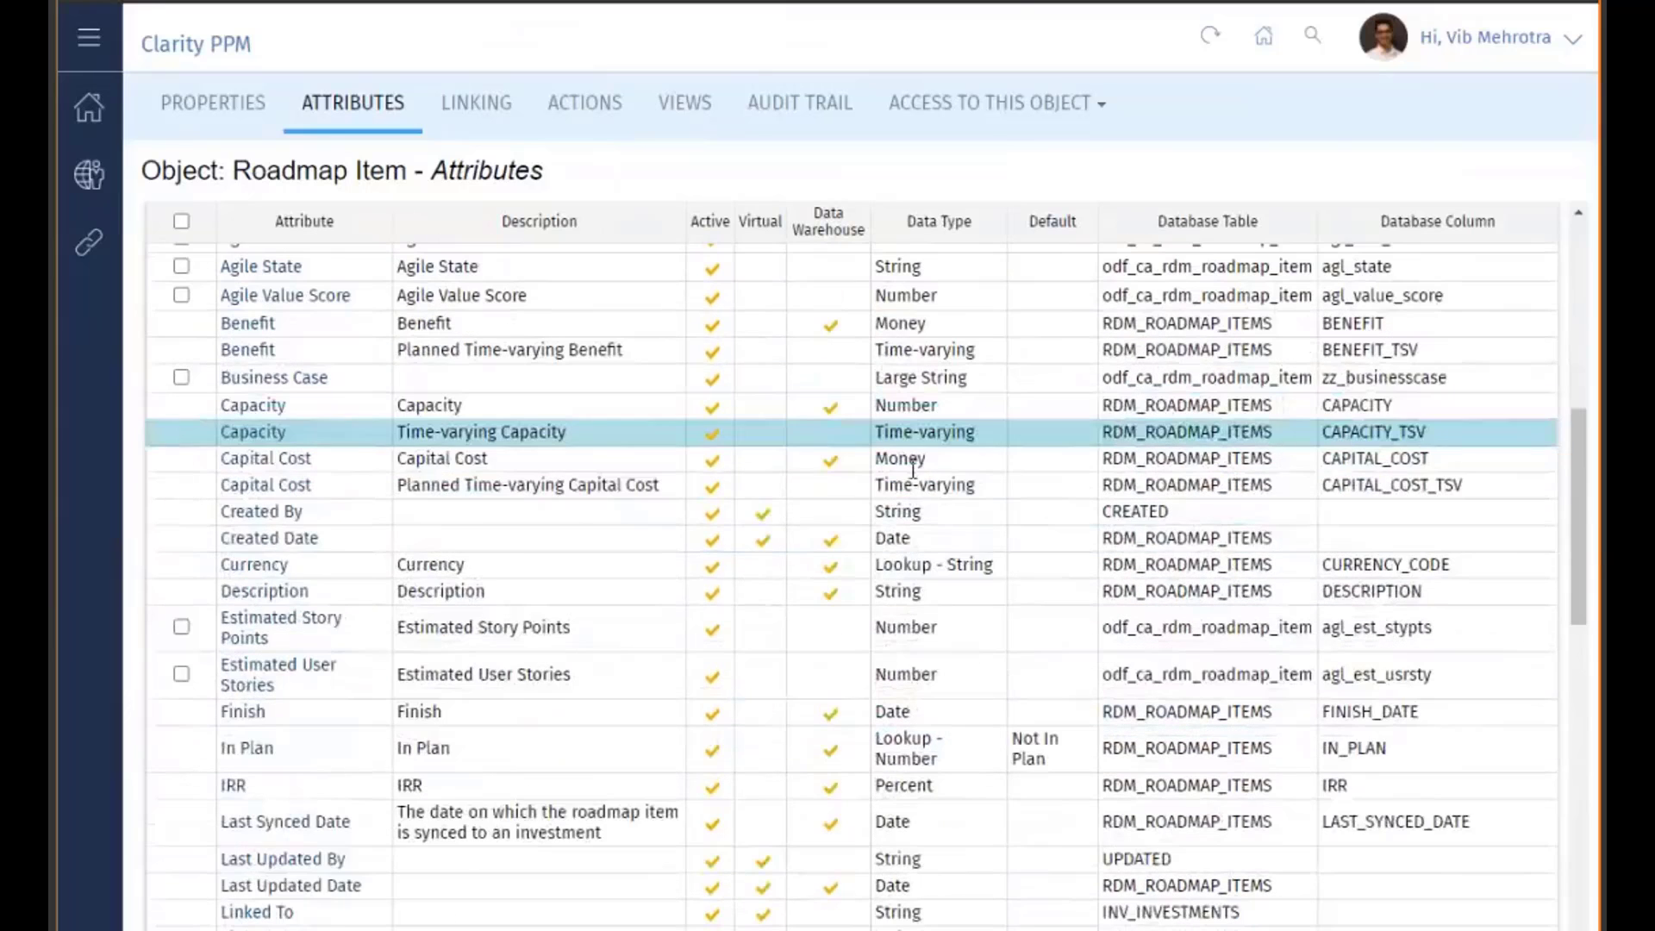
{"action": "scroll", "coordinate": [917, 468], "scroll_direction": "down", "scroll_amount": 10}
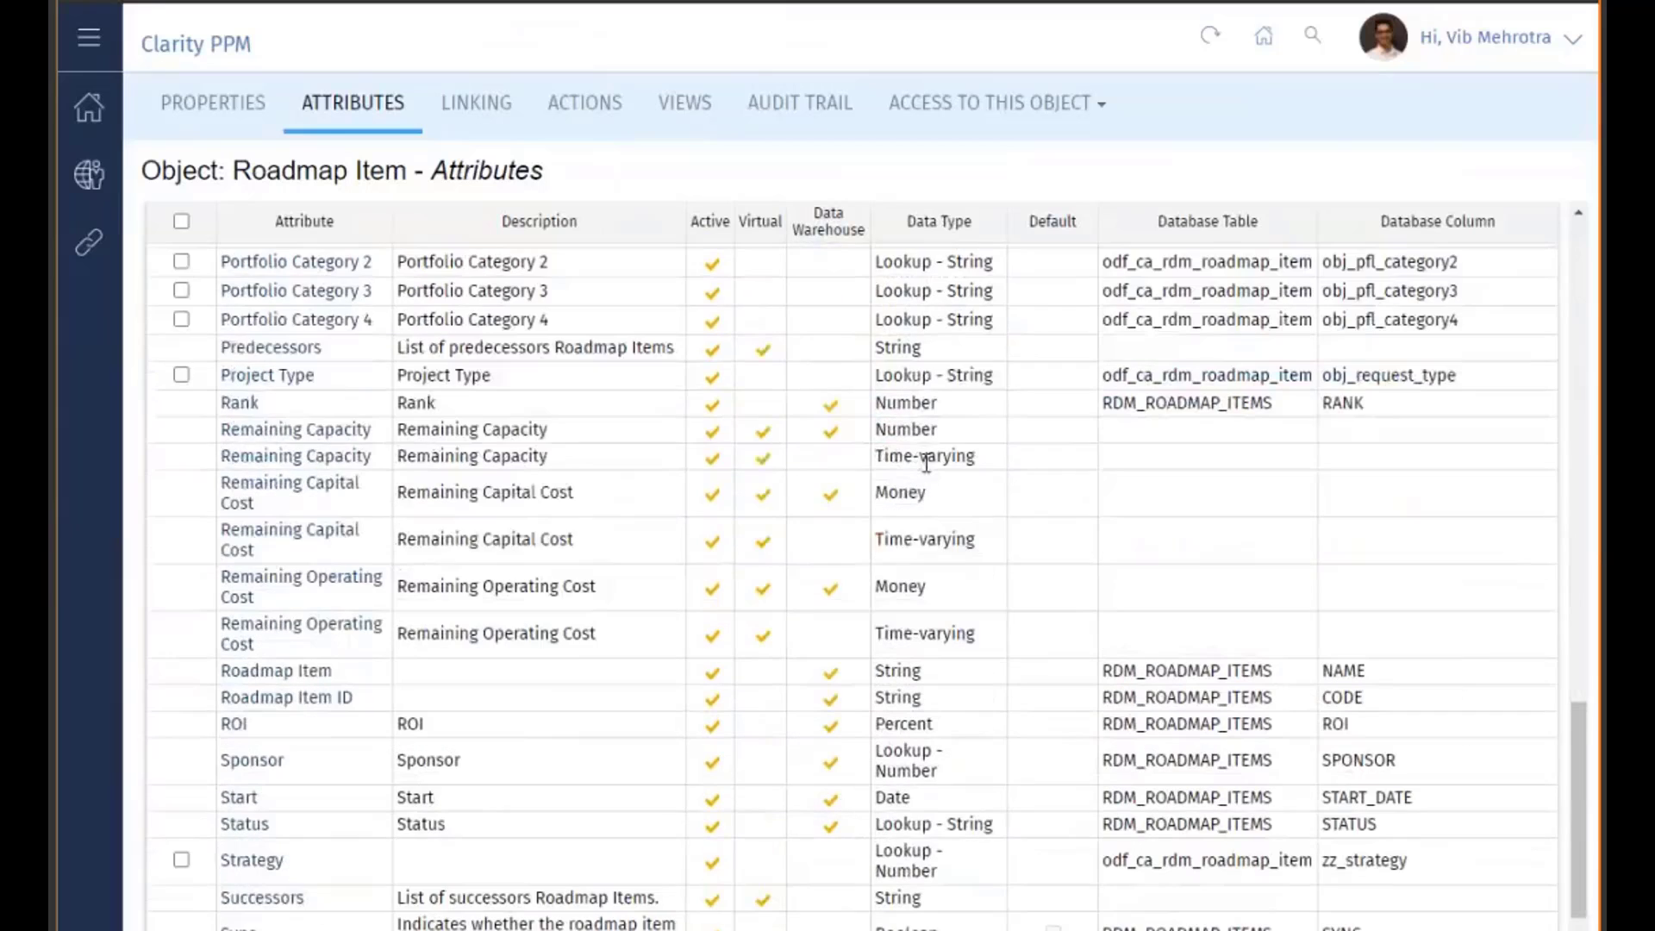
{"action": "scroll", "coordinate": [926, 463], "scroll_direction": "down", "scroll_amount": 1}
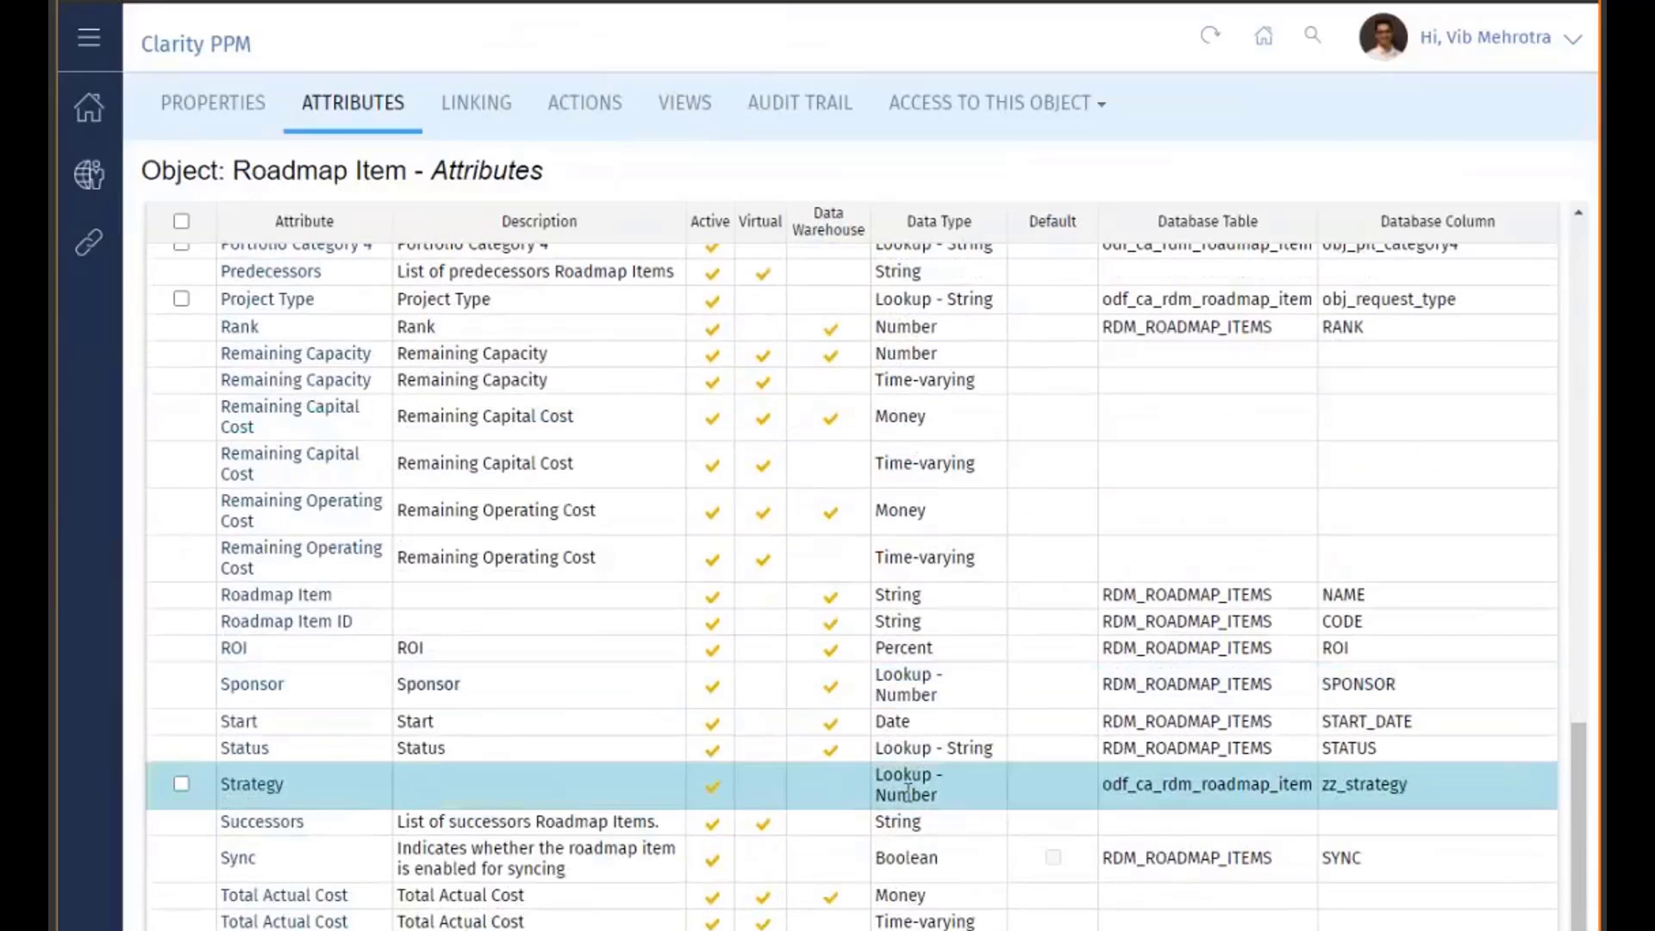
{"action": "scroll", "coordinate": [750, 750], "scroll_direction": "up", "scroll_amount": 5}
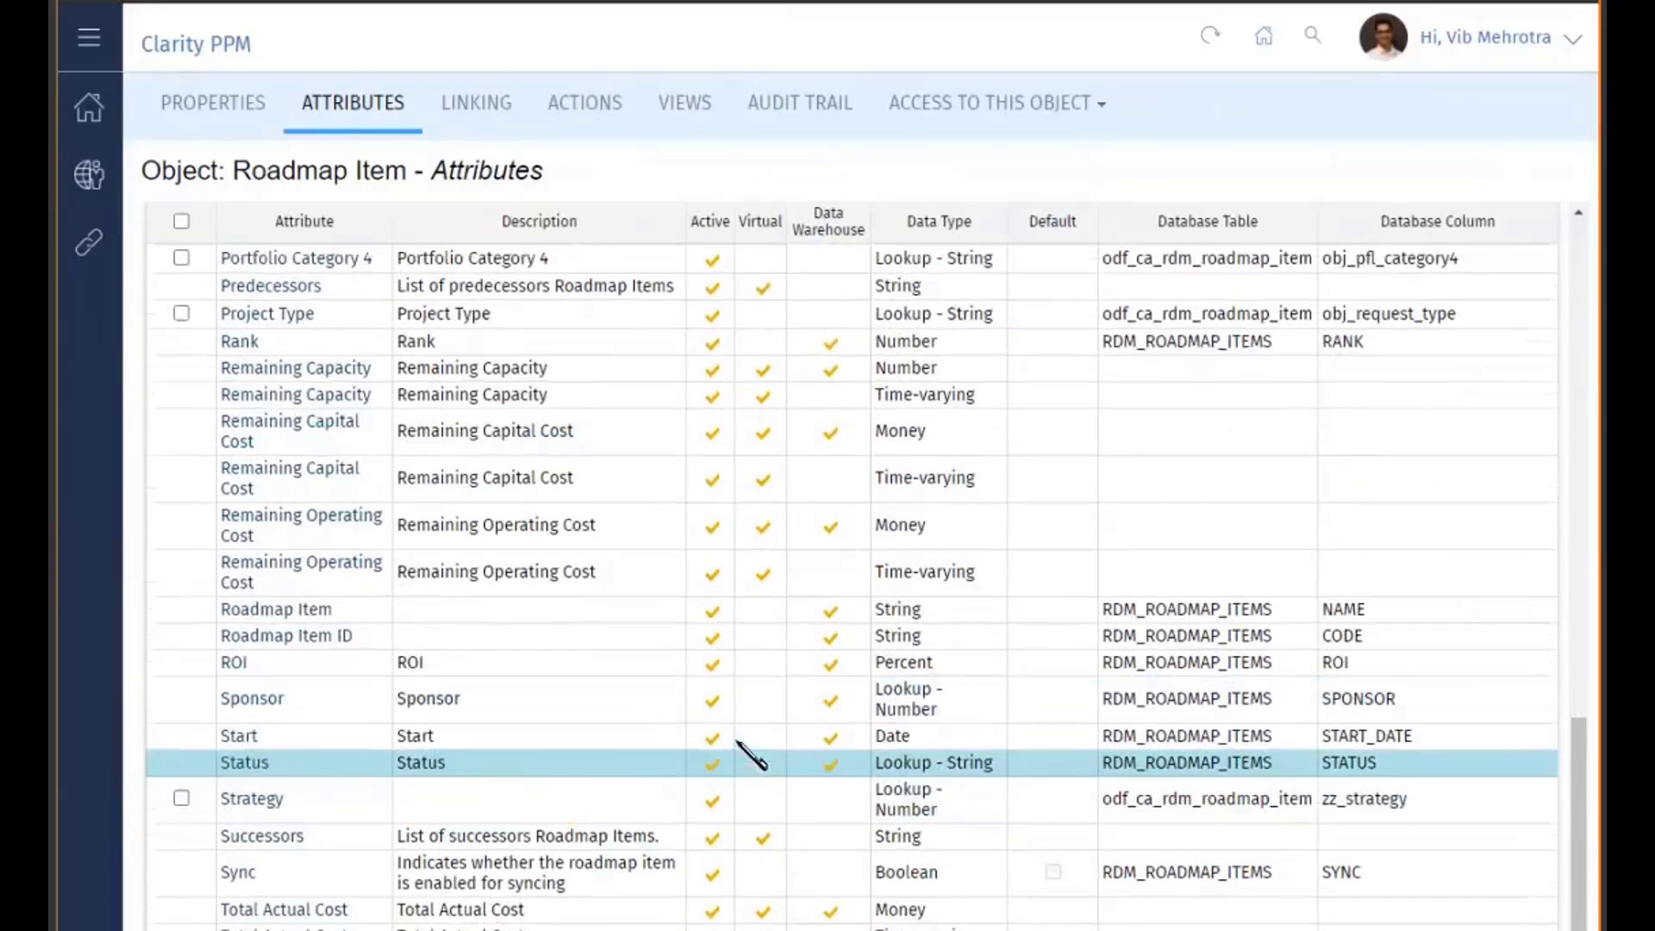
{"action": "scroll", "coordinate": [746, 746], "scroll_direction": "up", "scroll_amount": 2}
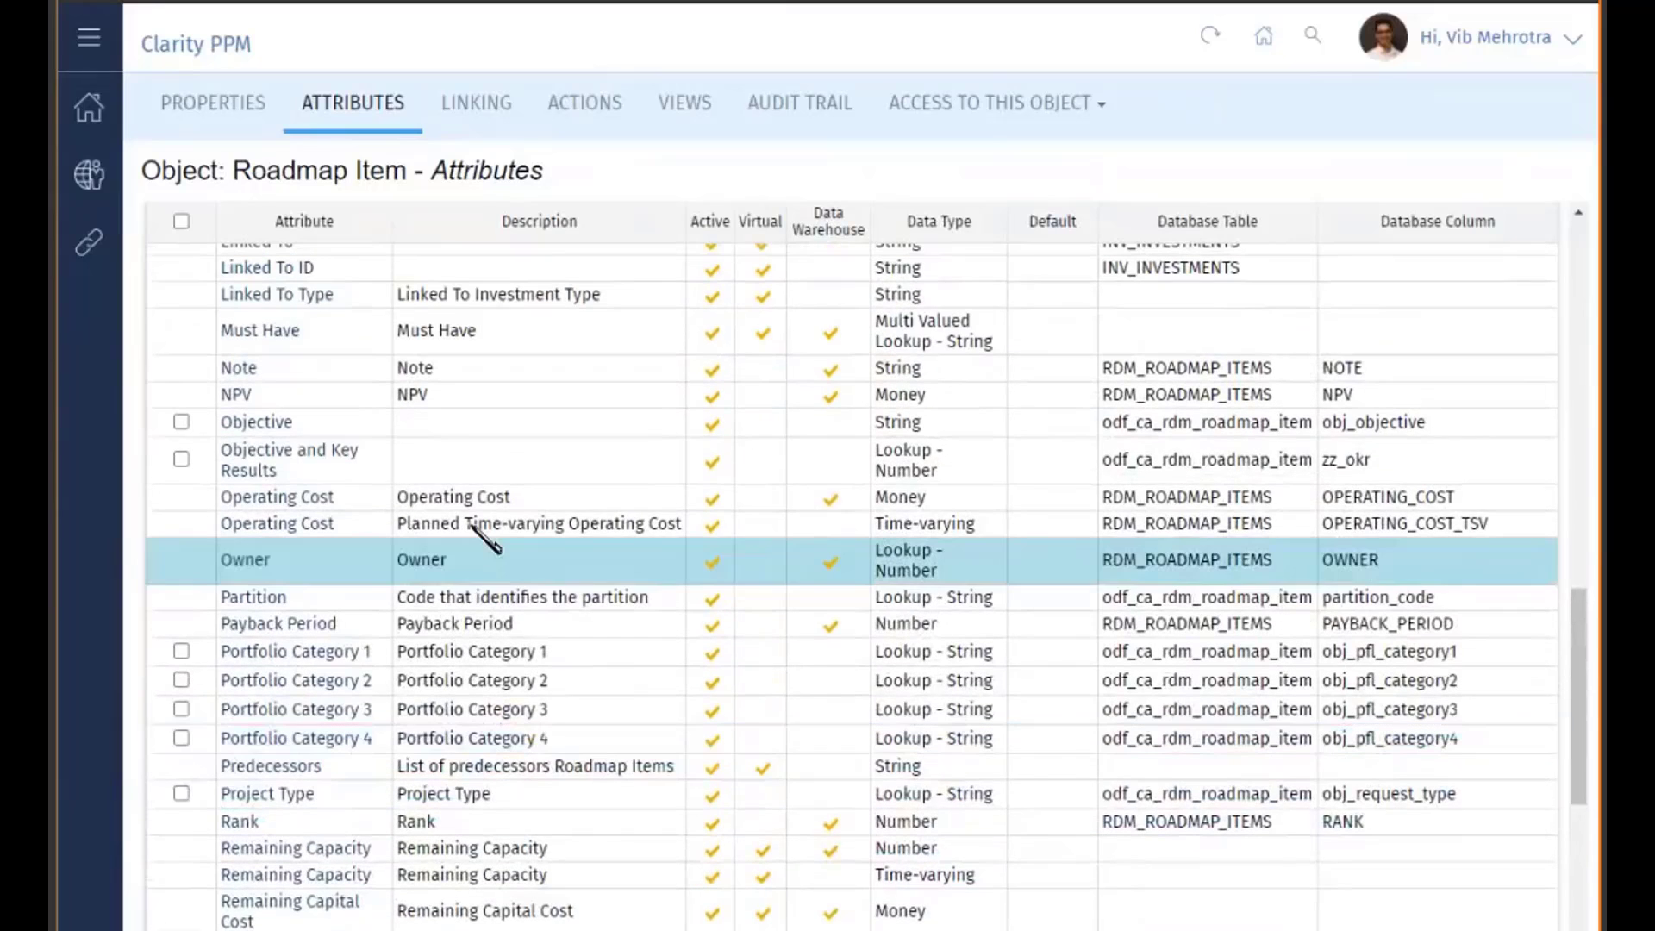
- Examine the Objective and Key Results attribute's definition and lookup parameter mappings, and return to the Roadmap Item attribute list
{"action": "left_click", "coordinate": [324, 466]}
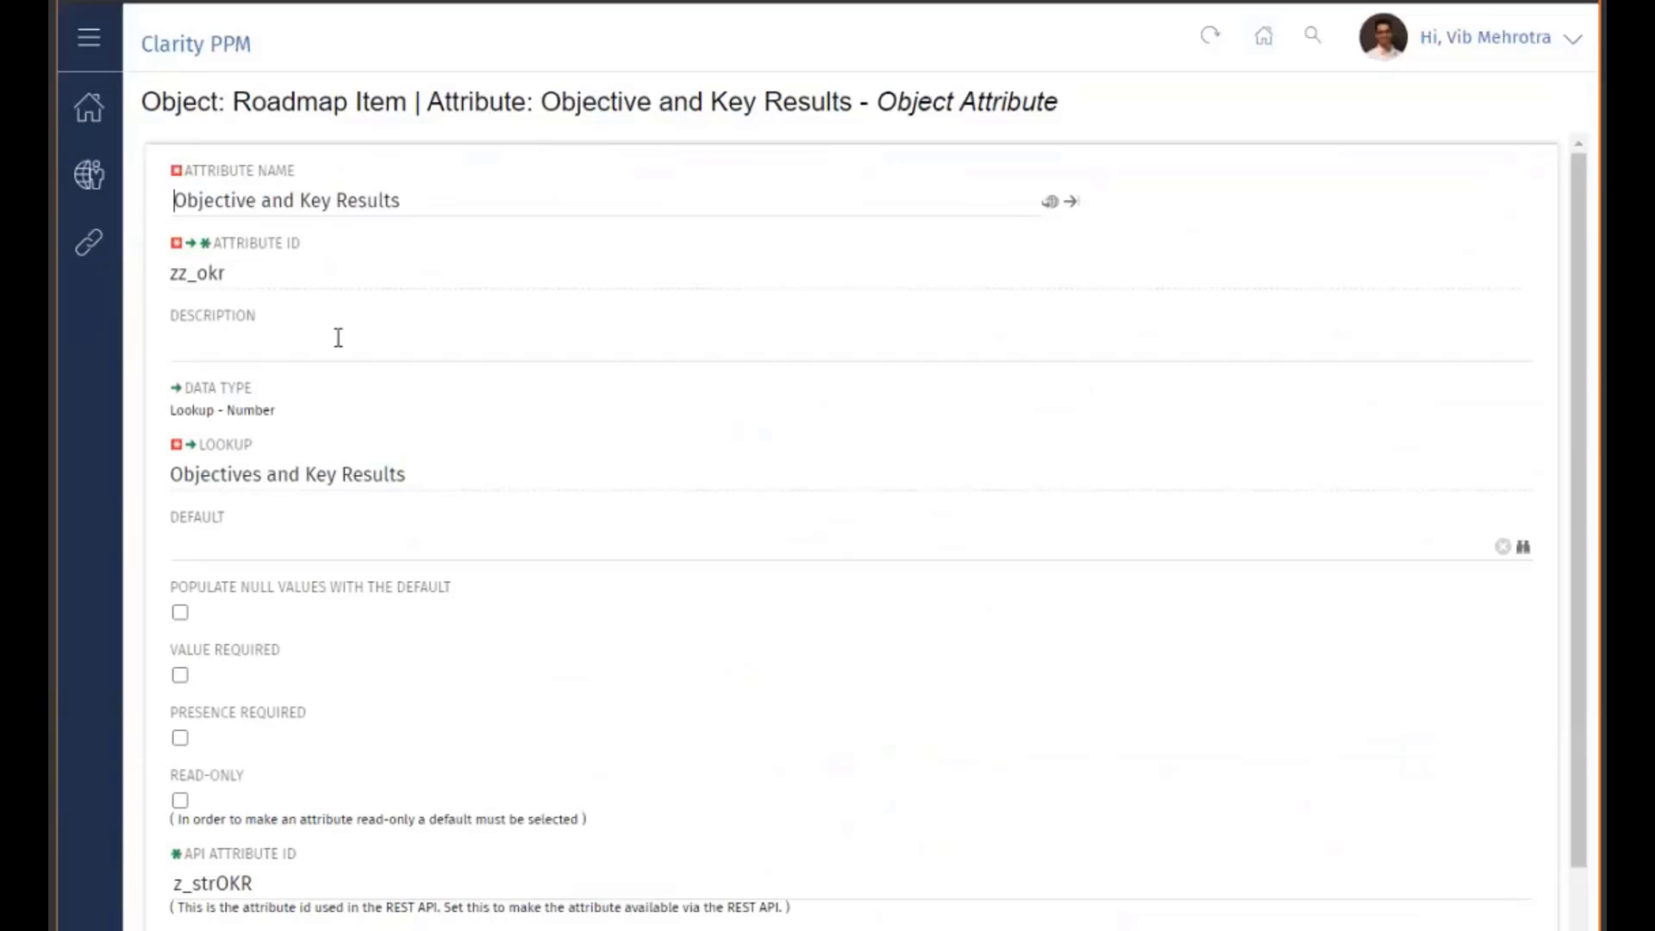
{"action": "scroll", "coordinate": [859, 759], "scroll_direction": "down", "scroll_amount": 2}
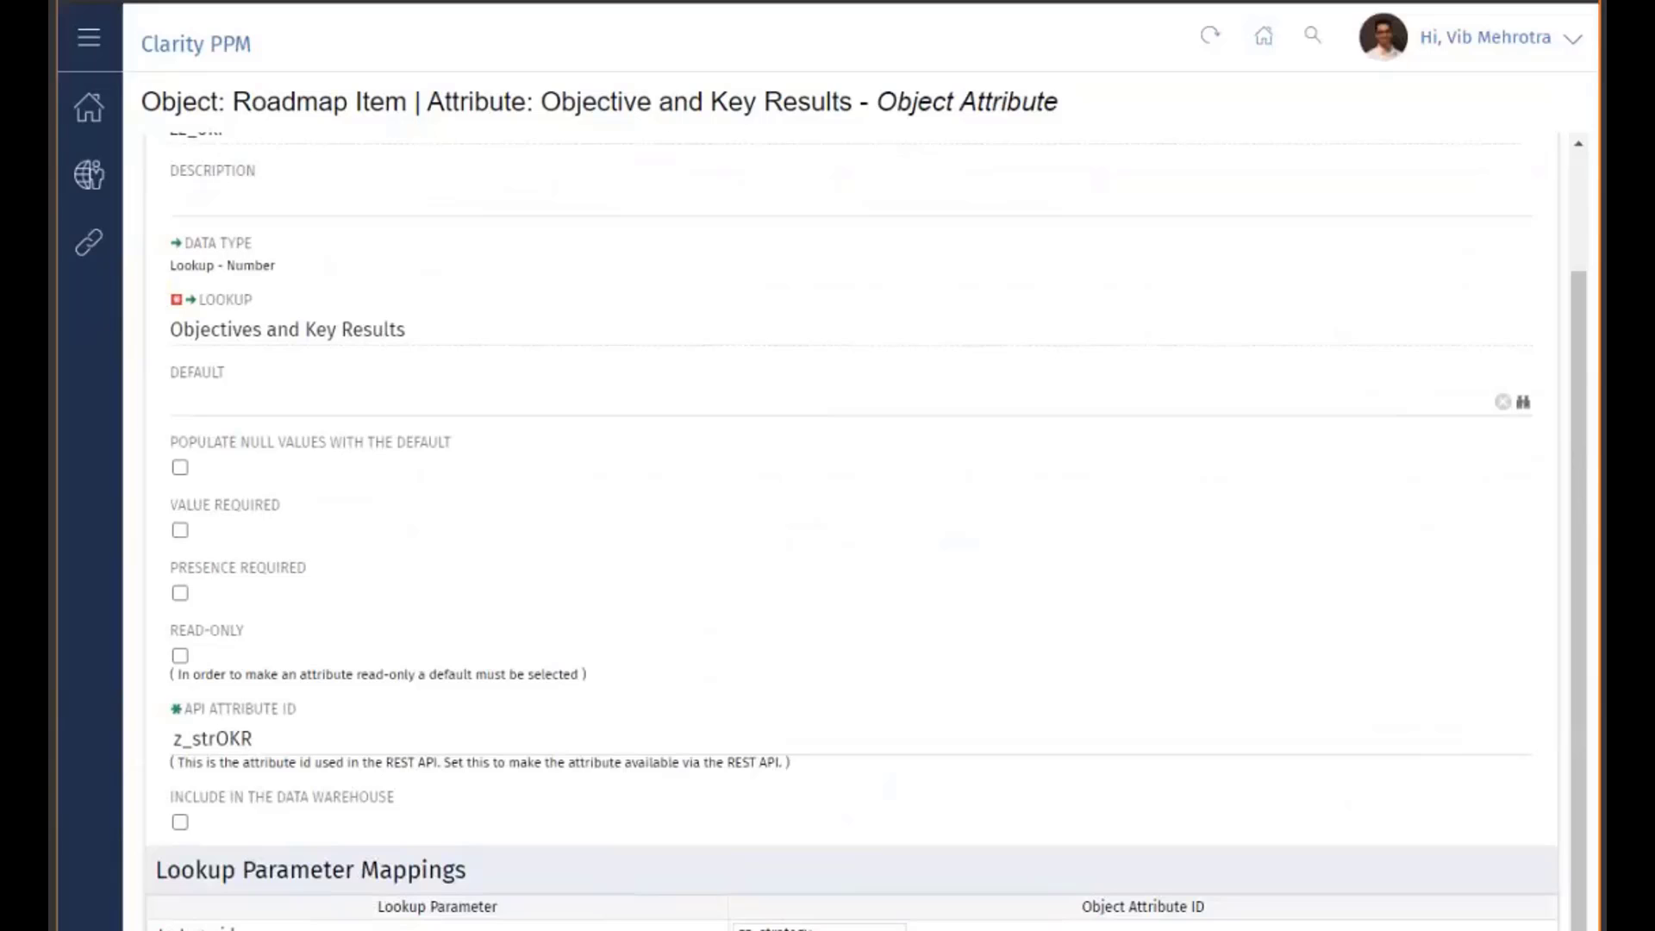
{"action": "left_click", "coordinate": [483, 929]}
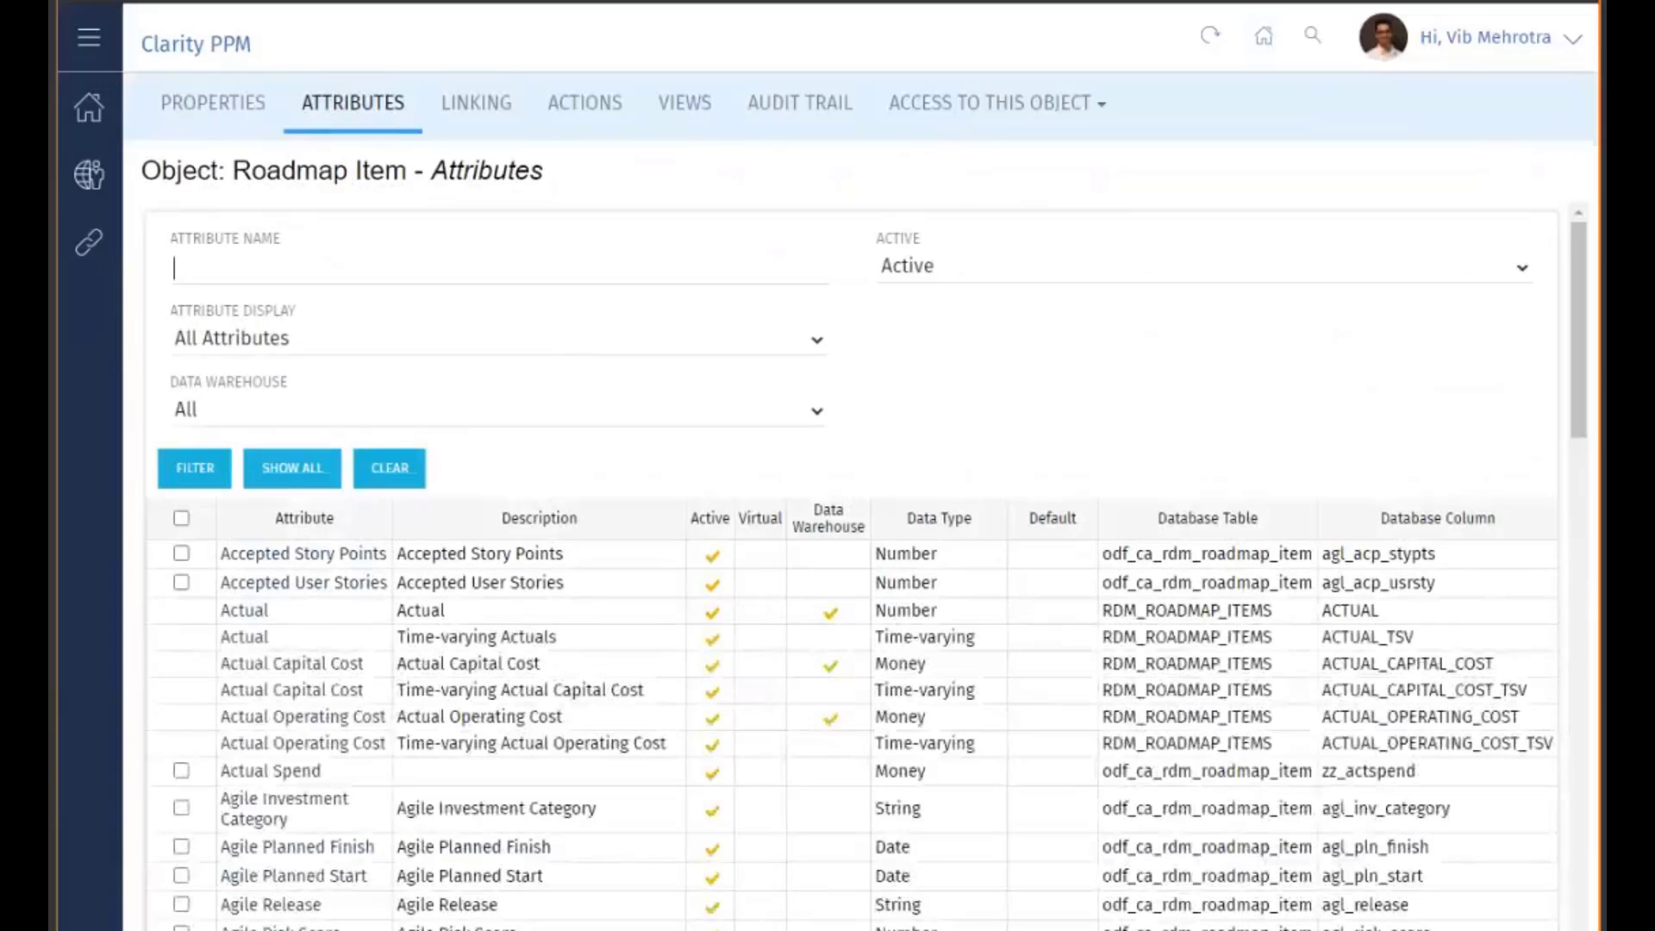
- In the Projects grid, set the Actual Spend of BYOD Management to 250000
{"action": "left_click", "coordinate": [345, 2]}
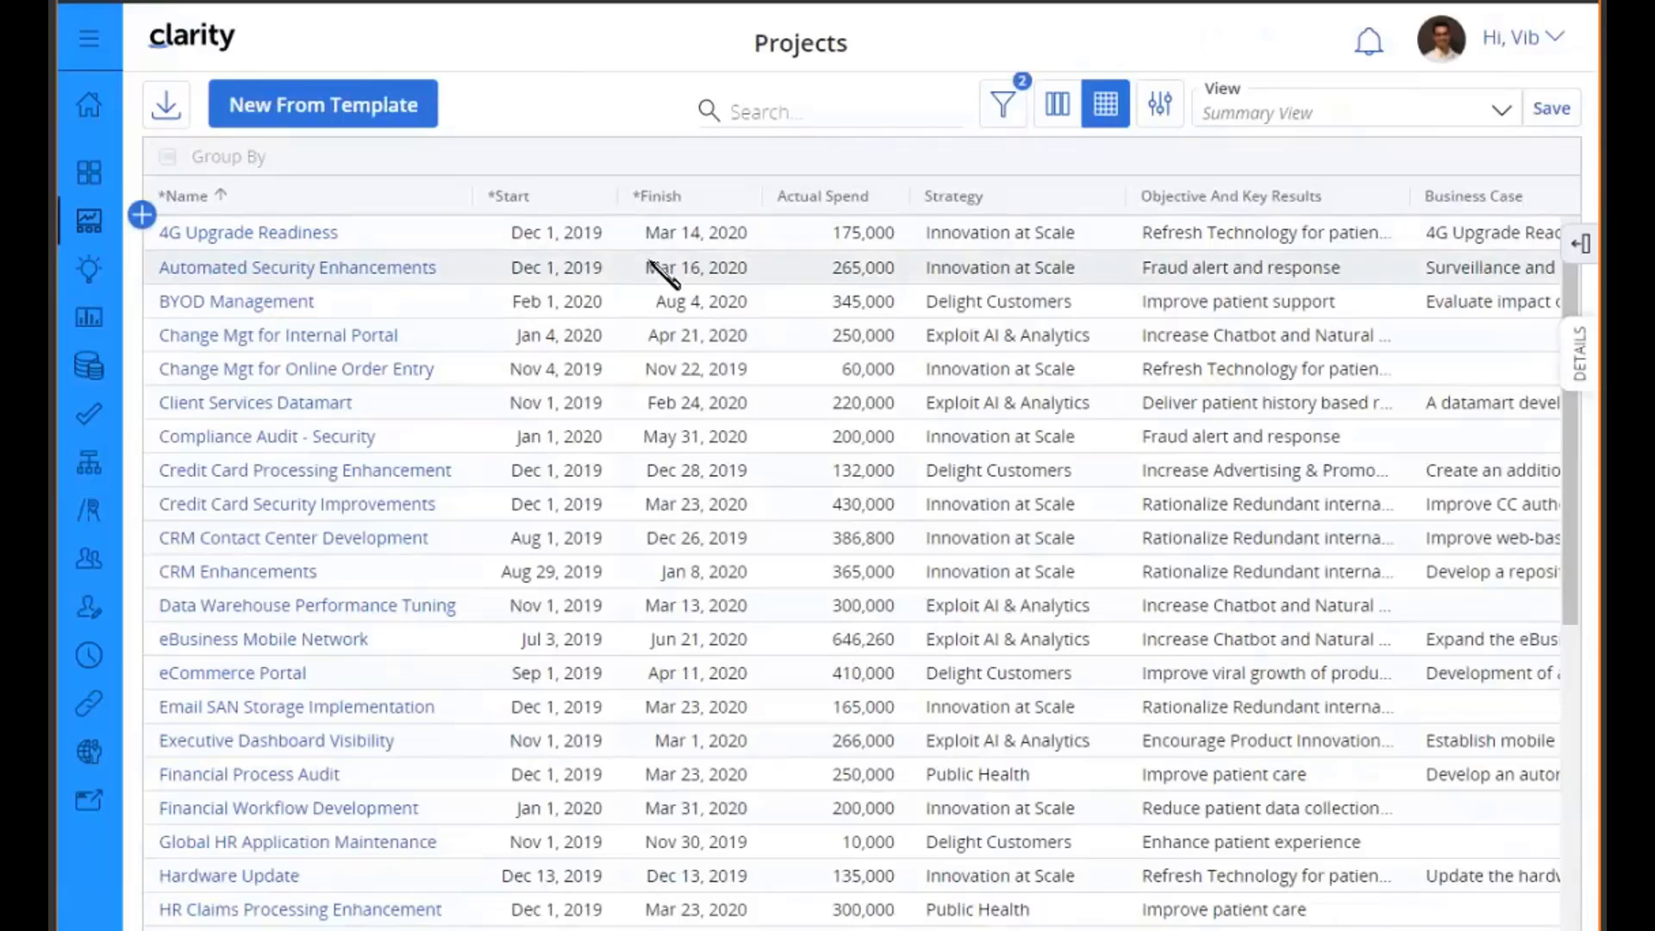
{"action": "left_click", "coordinate": [877, 301]}
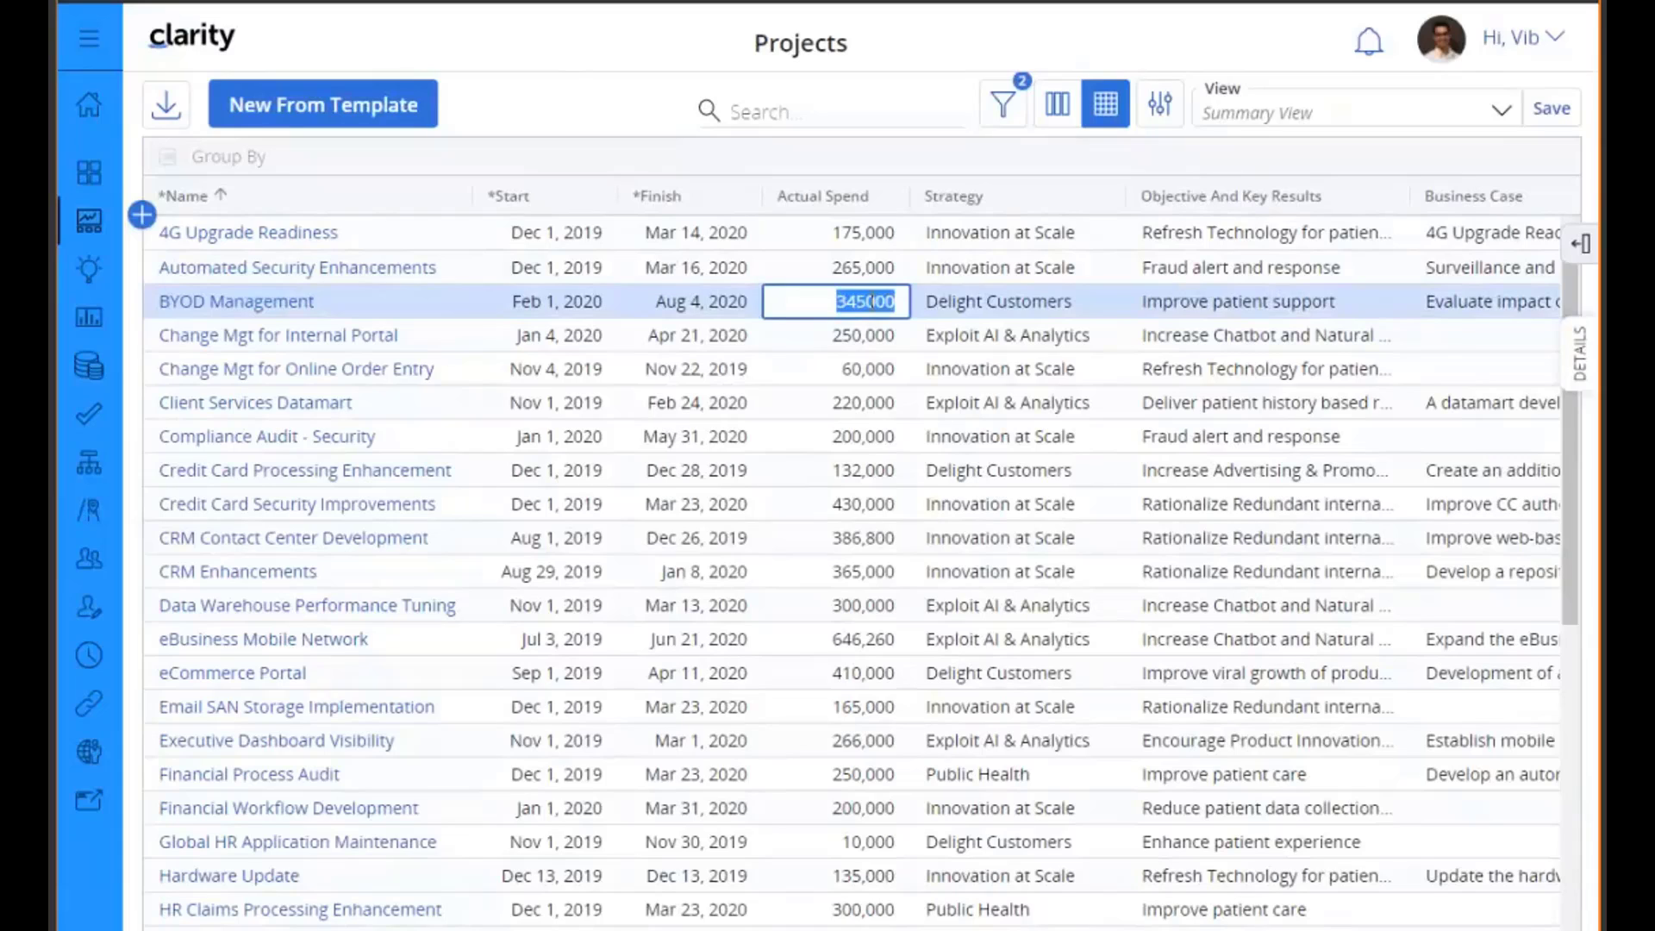
{"action": "type", "text": "350"}
{"action": "type", "text": "000"}
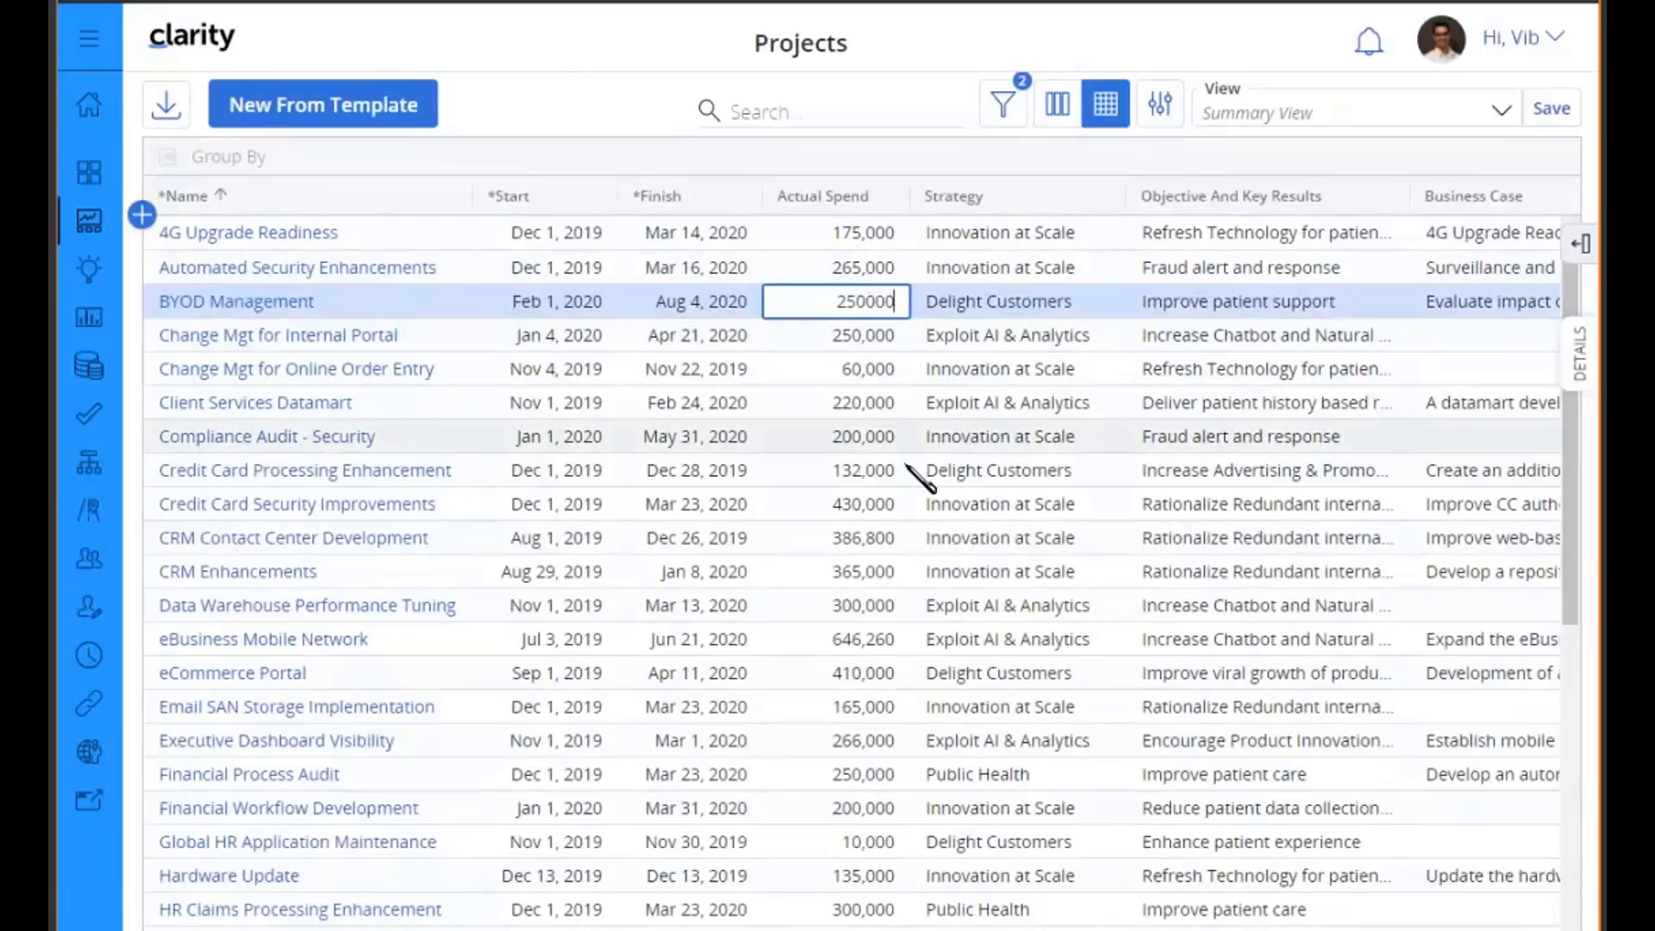
- Enter "Meet security requirements." as the Business Case of the Compliance Audit - Security project
{"action": "left_click", "coordinate": [1487, 441]}
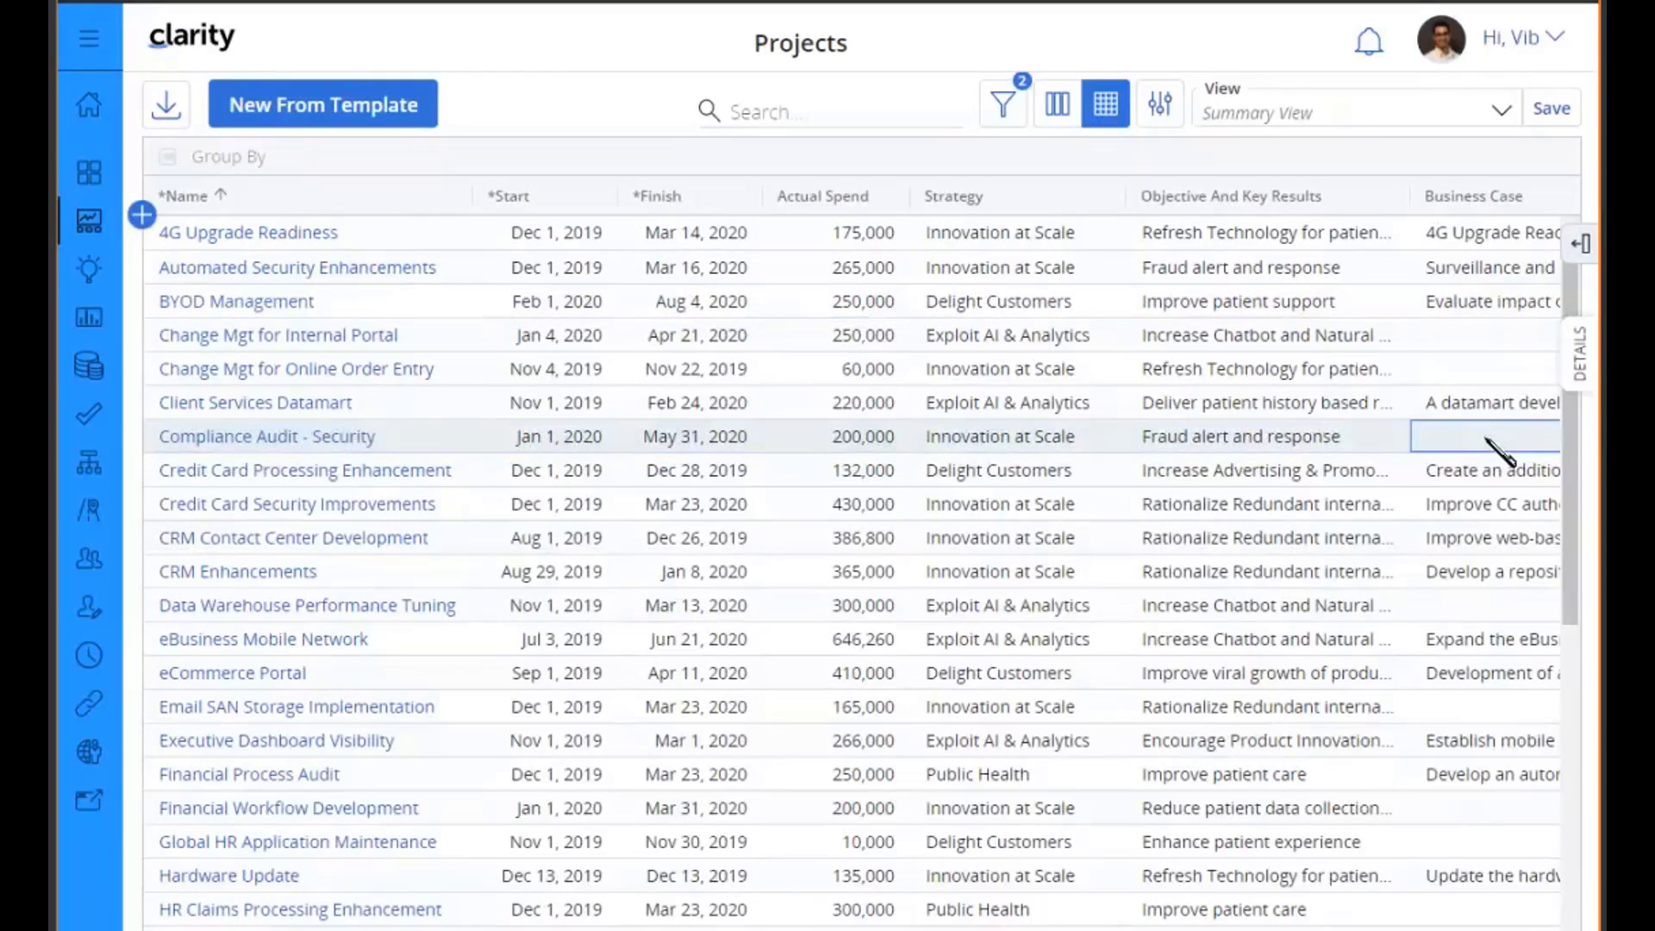
{"action": "left_click", "coordinate": [1487, 439]}
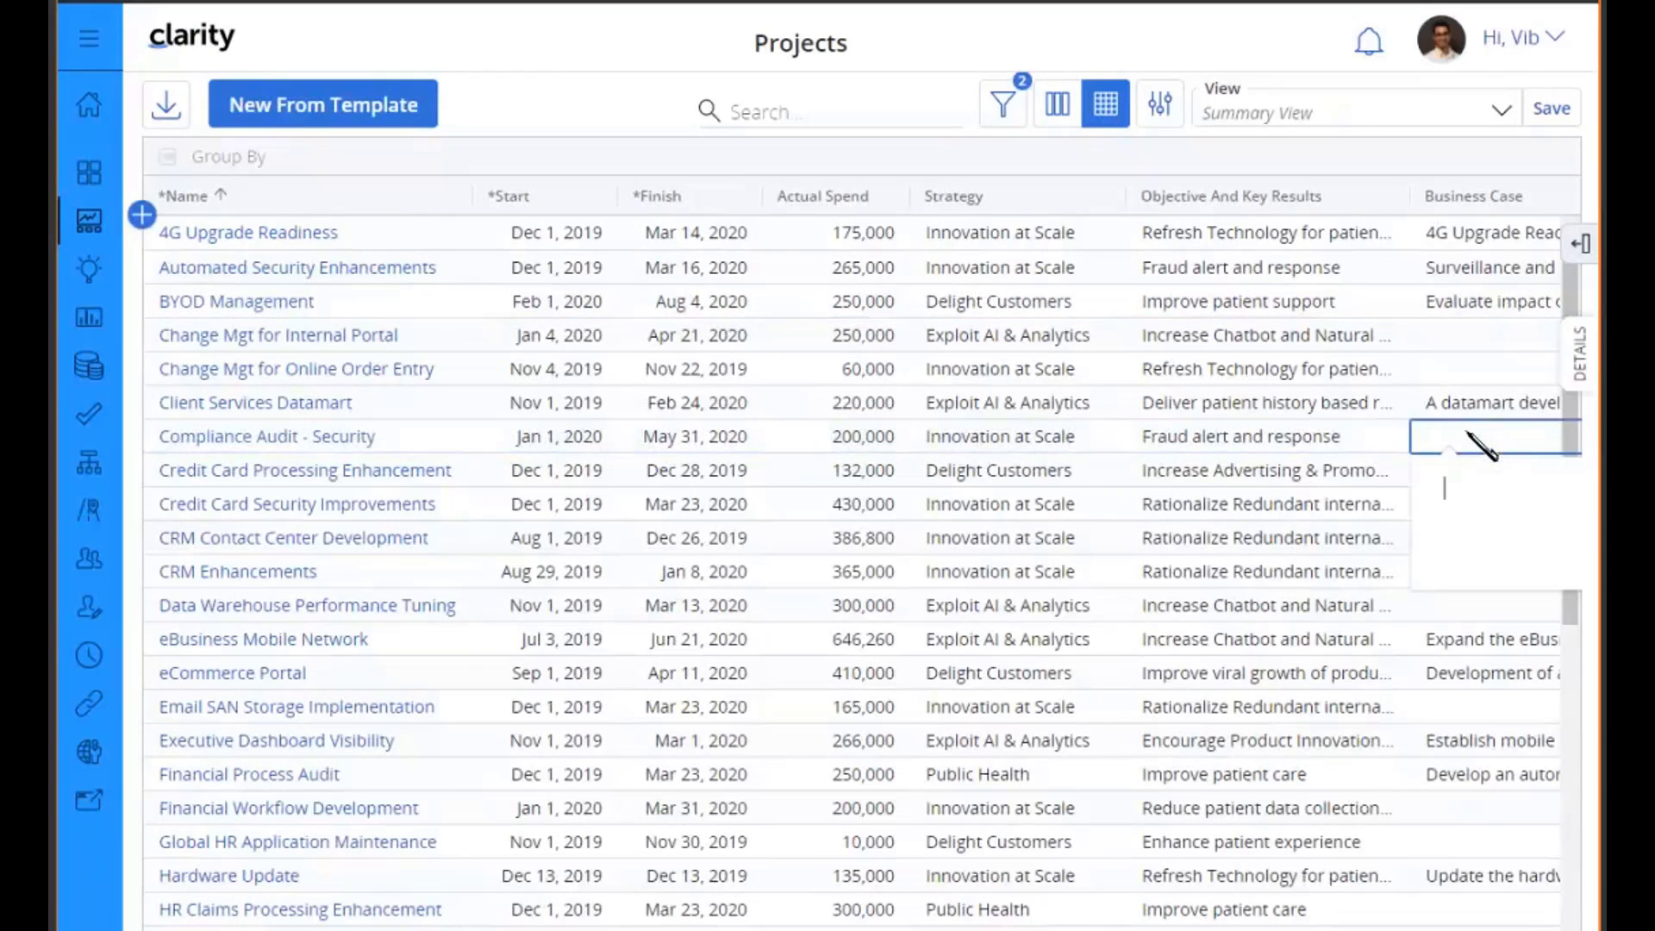
{"action": "type", "text": "Meet sec"}
{"action": "type", "text": "urity requirements"}
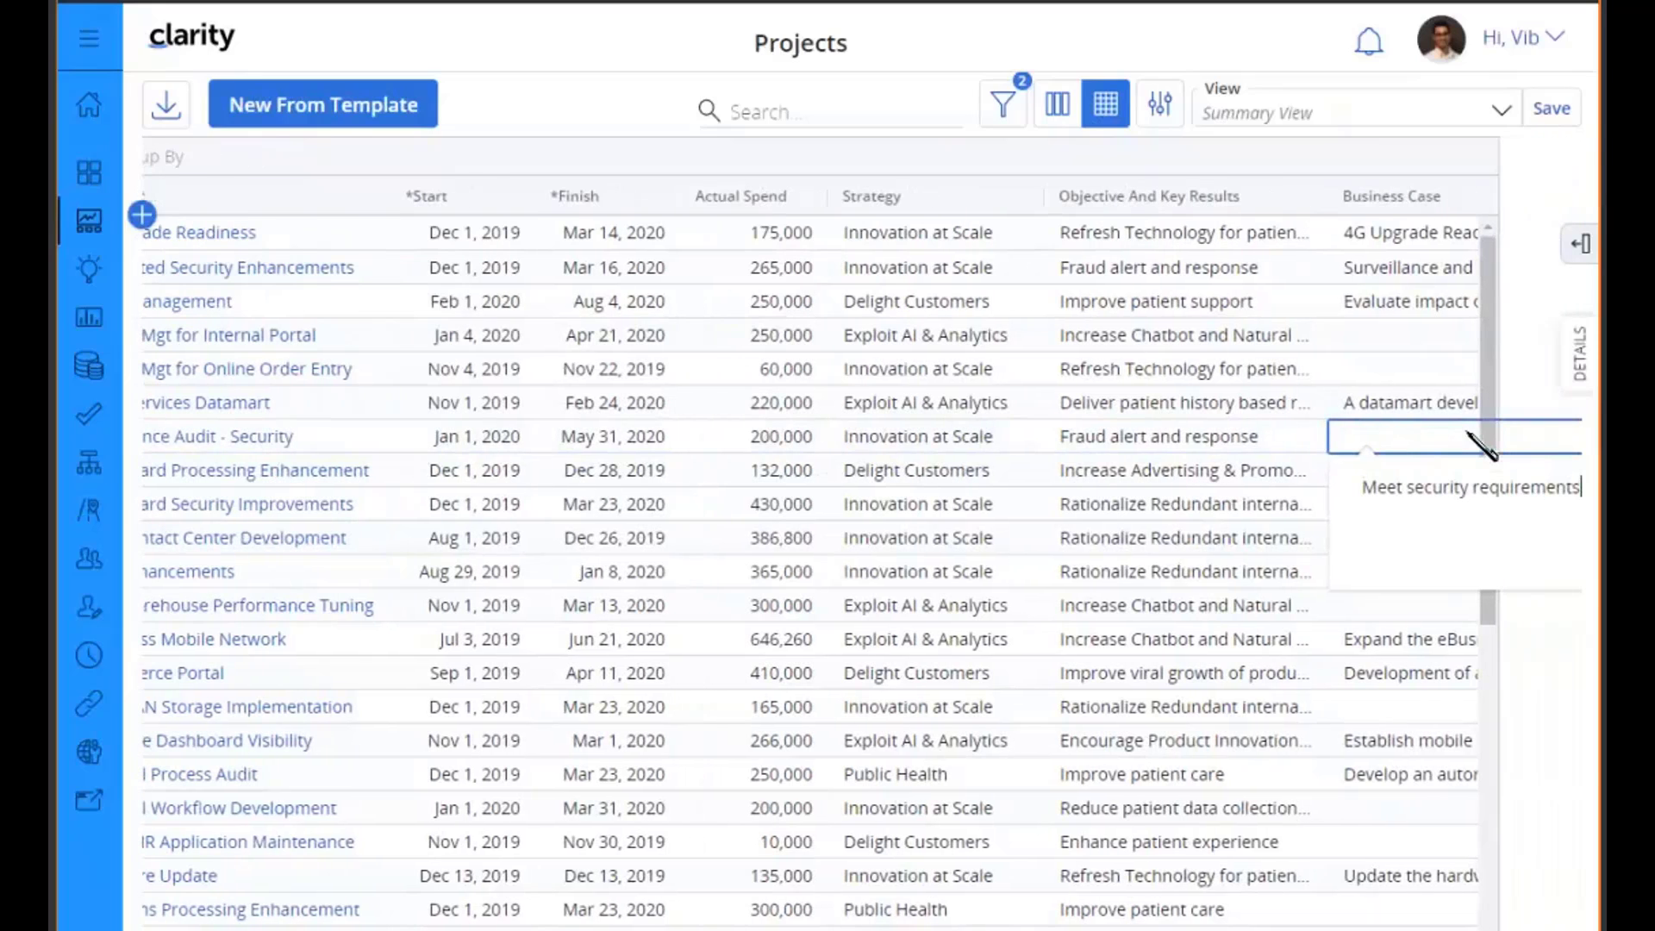
{"action": "type", "text": "."}
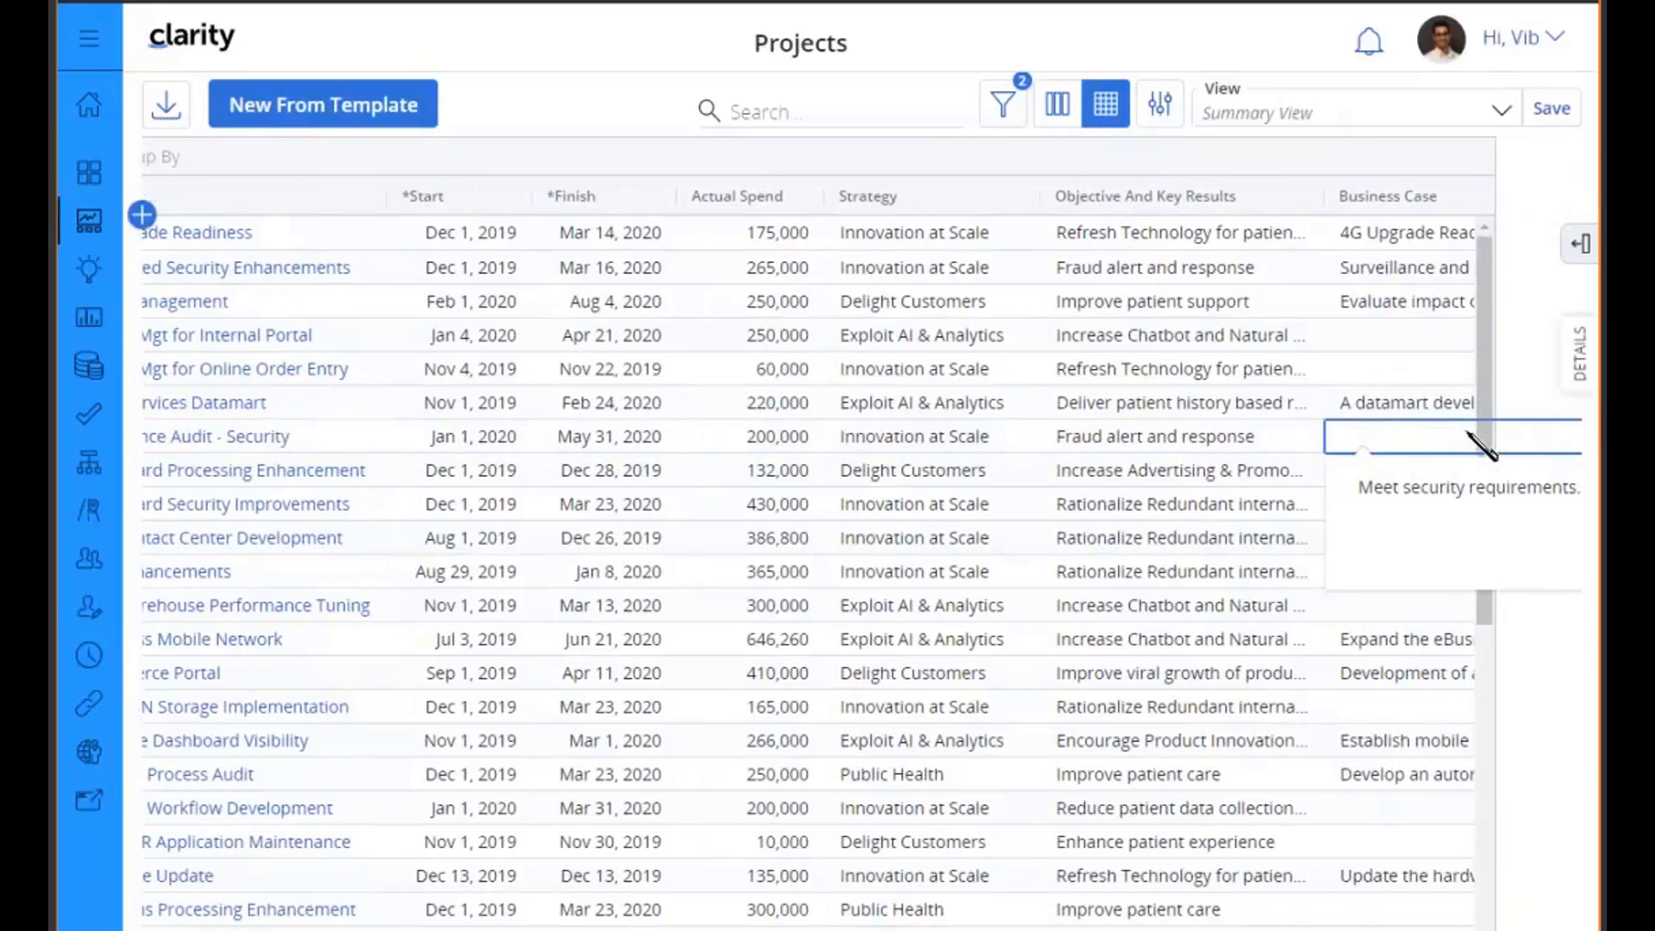
{"action": "left_click", "coordinate": [1482, 387]}
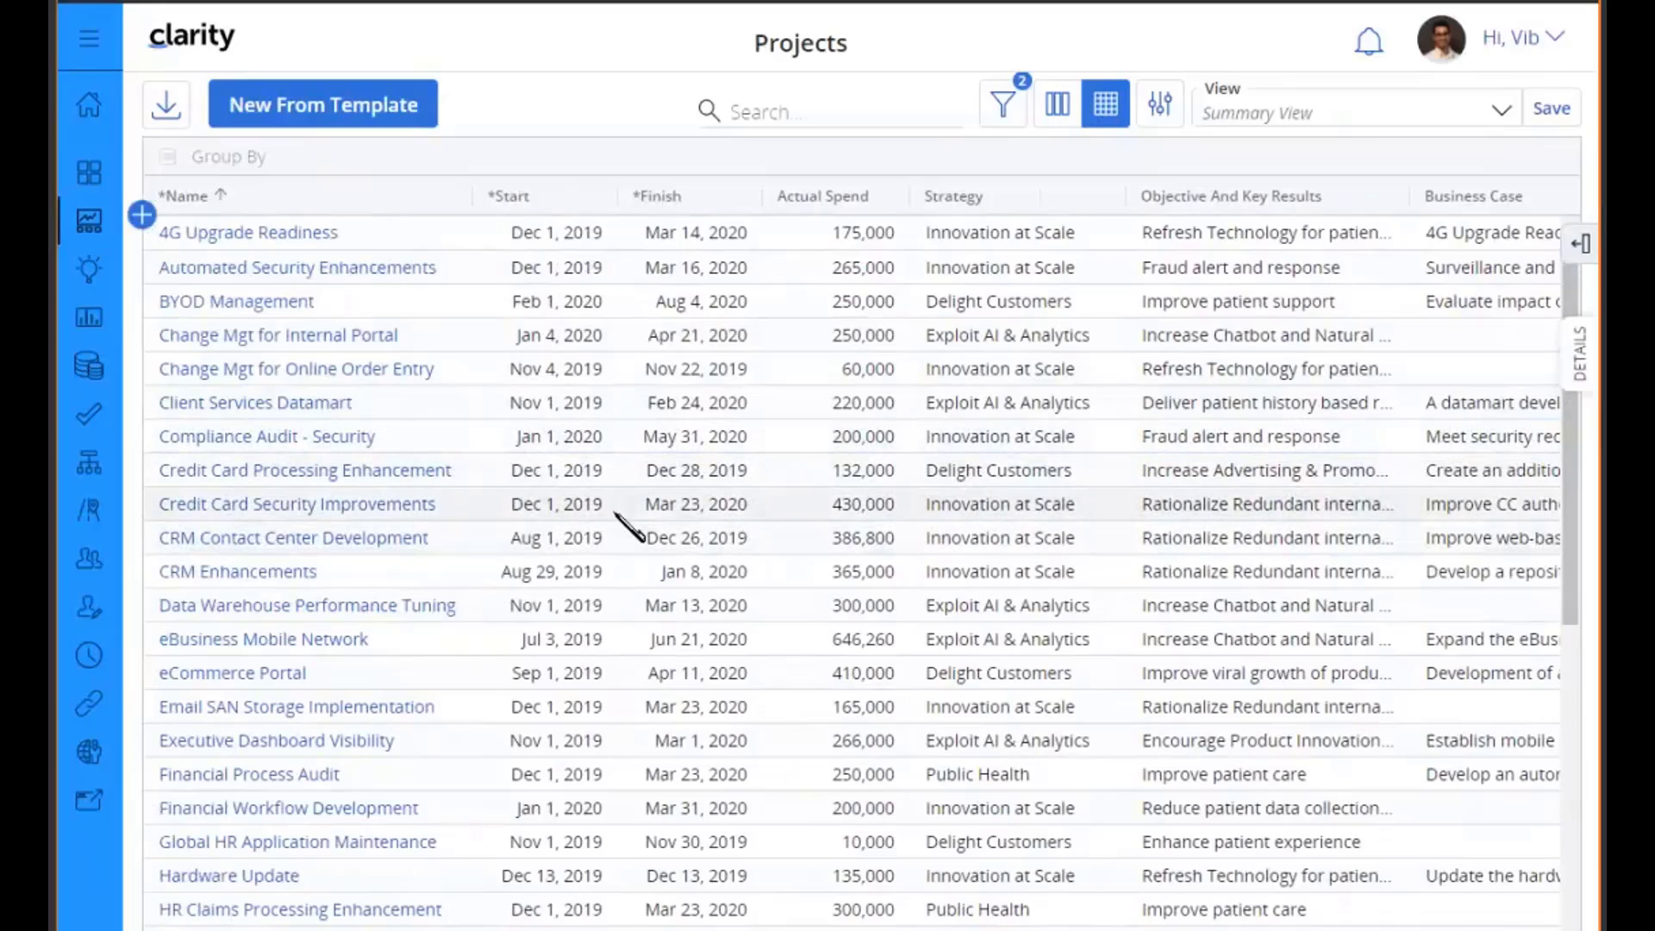
- Set the Strategy of Credit Card Security Improvements to Delight Customers and its Objective And Key Results to Improve patient support
{"action": "left_click", "coordinate": [1029, 504]}
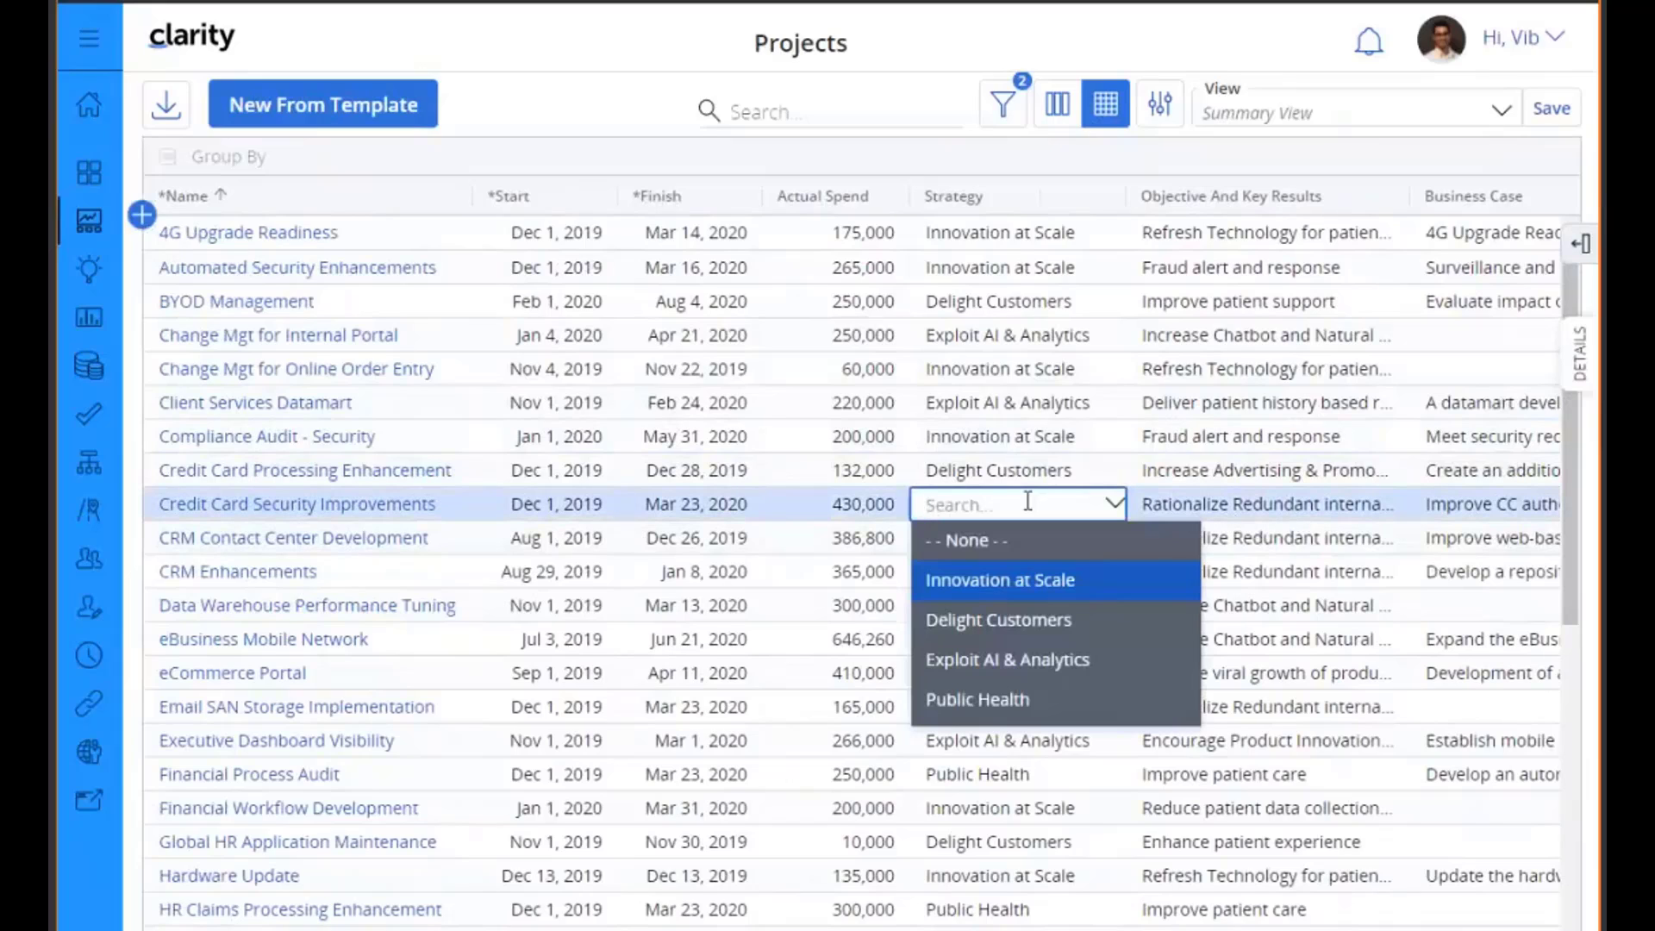
{"action": "left_click", "coordinate": [1045, 626]}
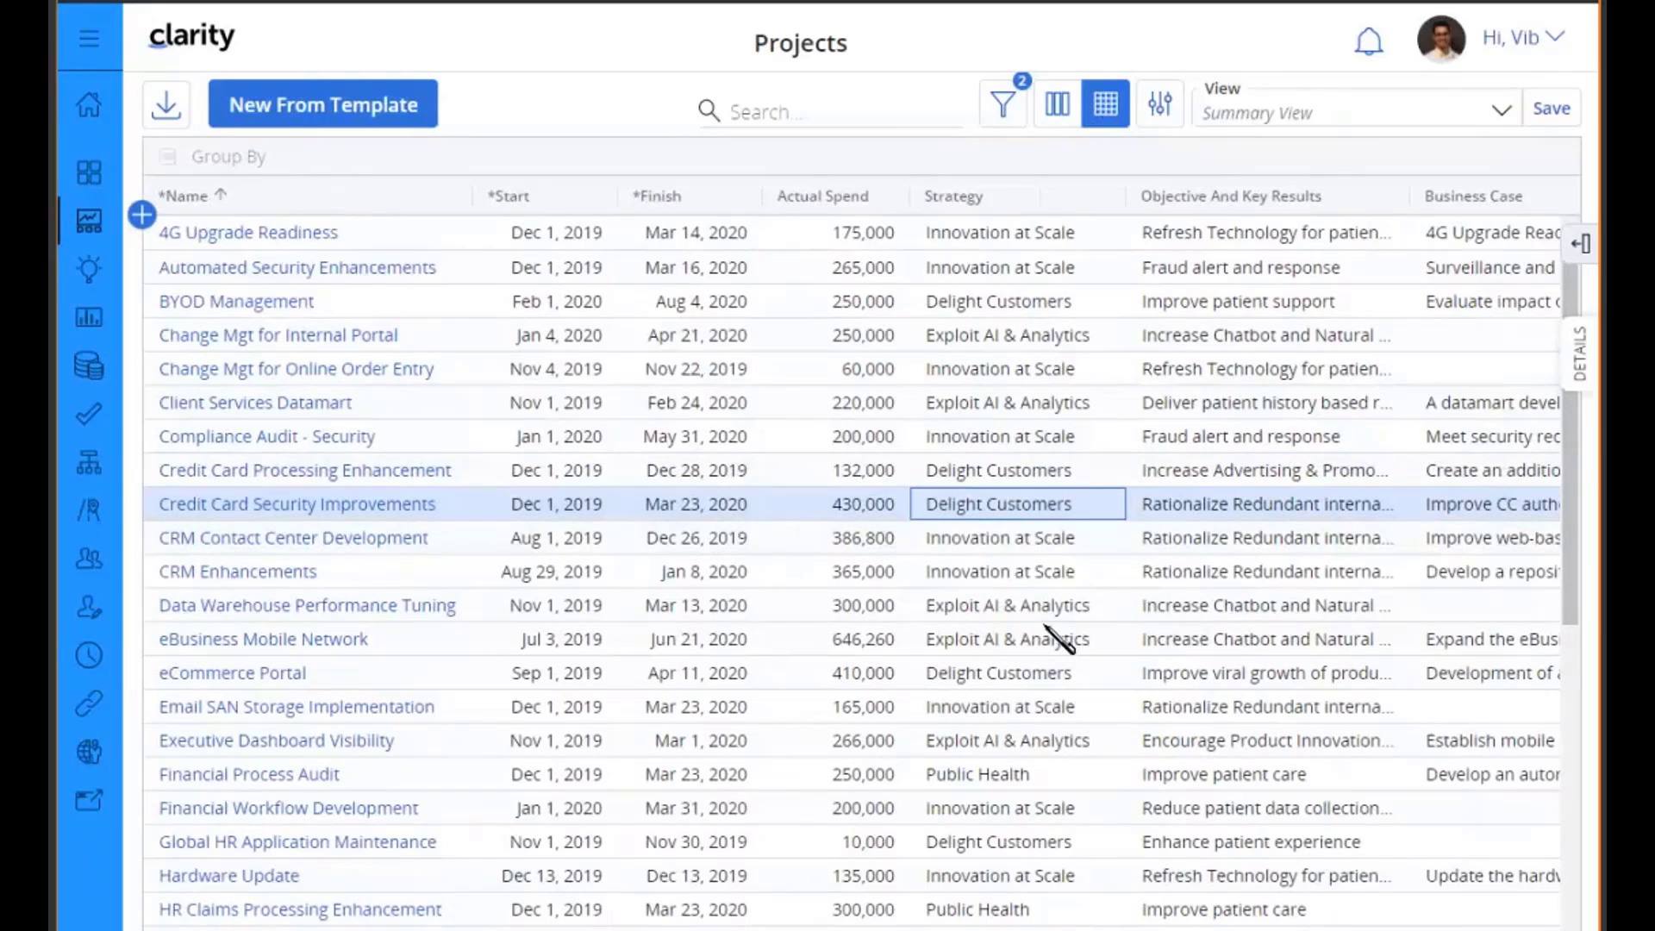
{"action": "left_click", "coordinate": [1267, 516]}
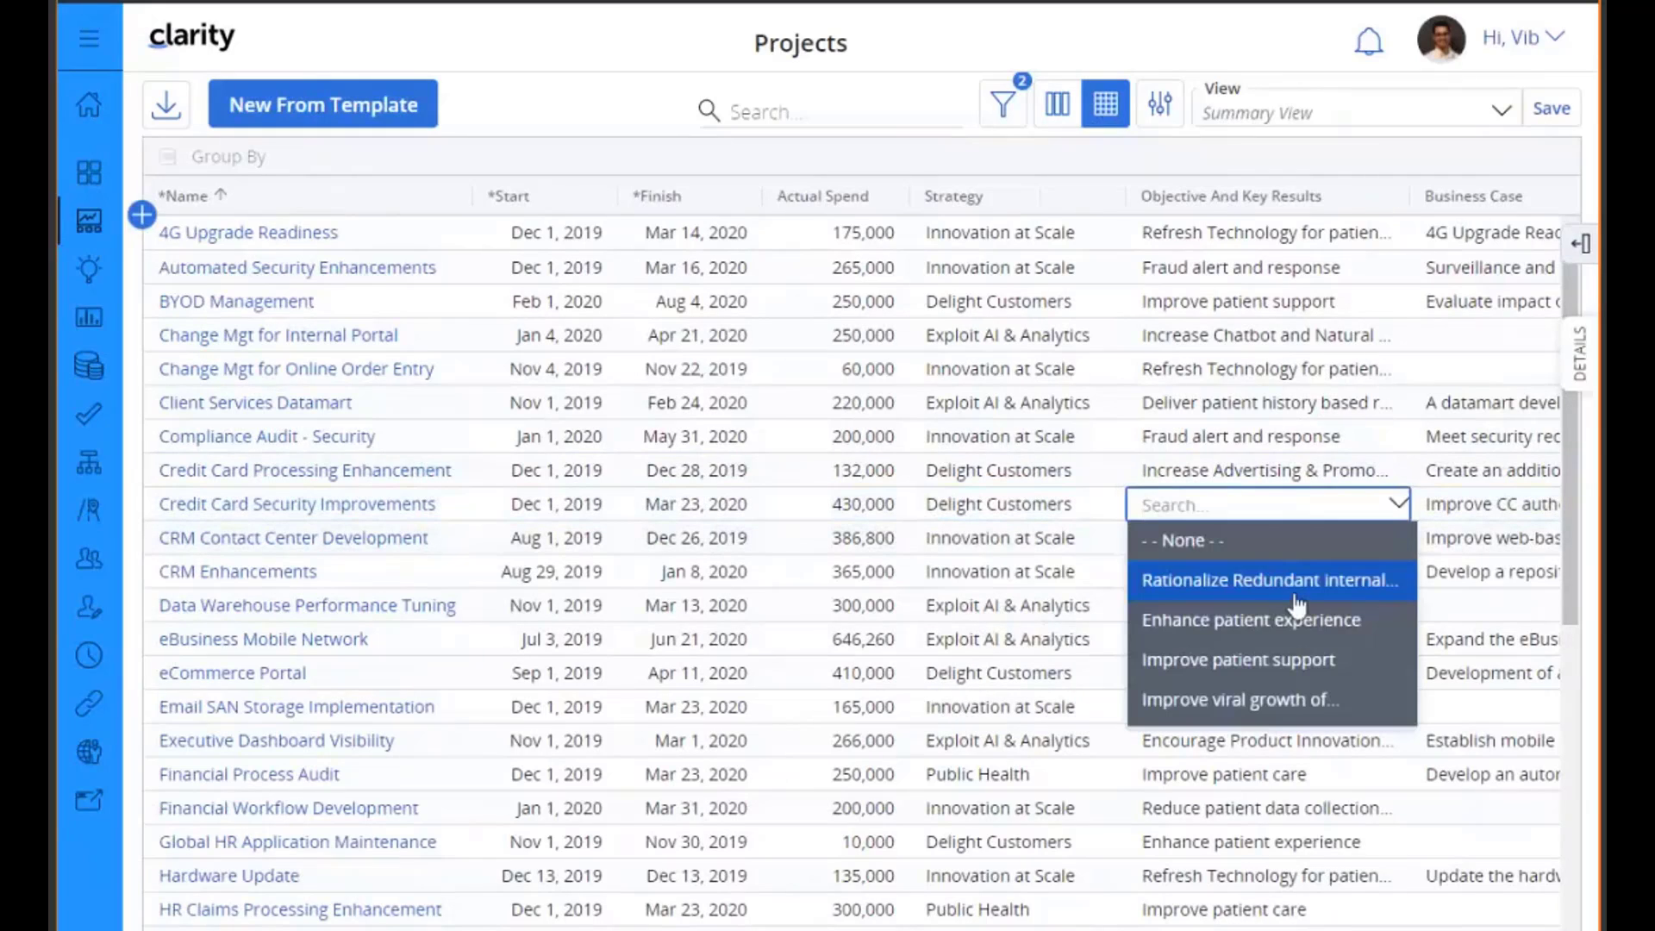
{"action": "left_click", "coordinate": [1324, 677]}
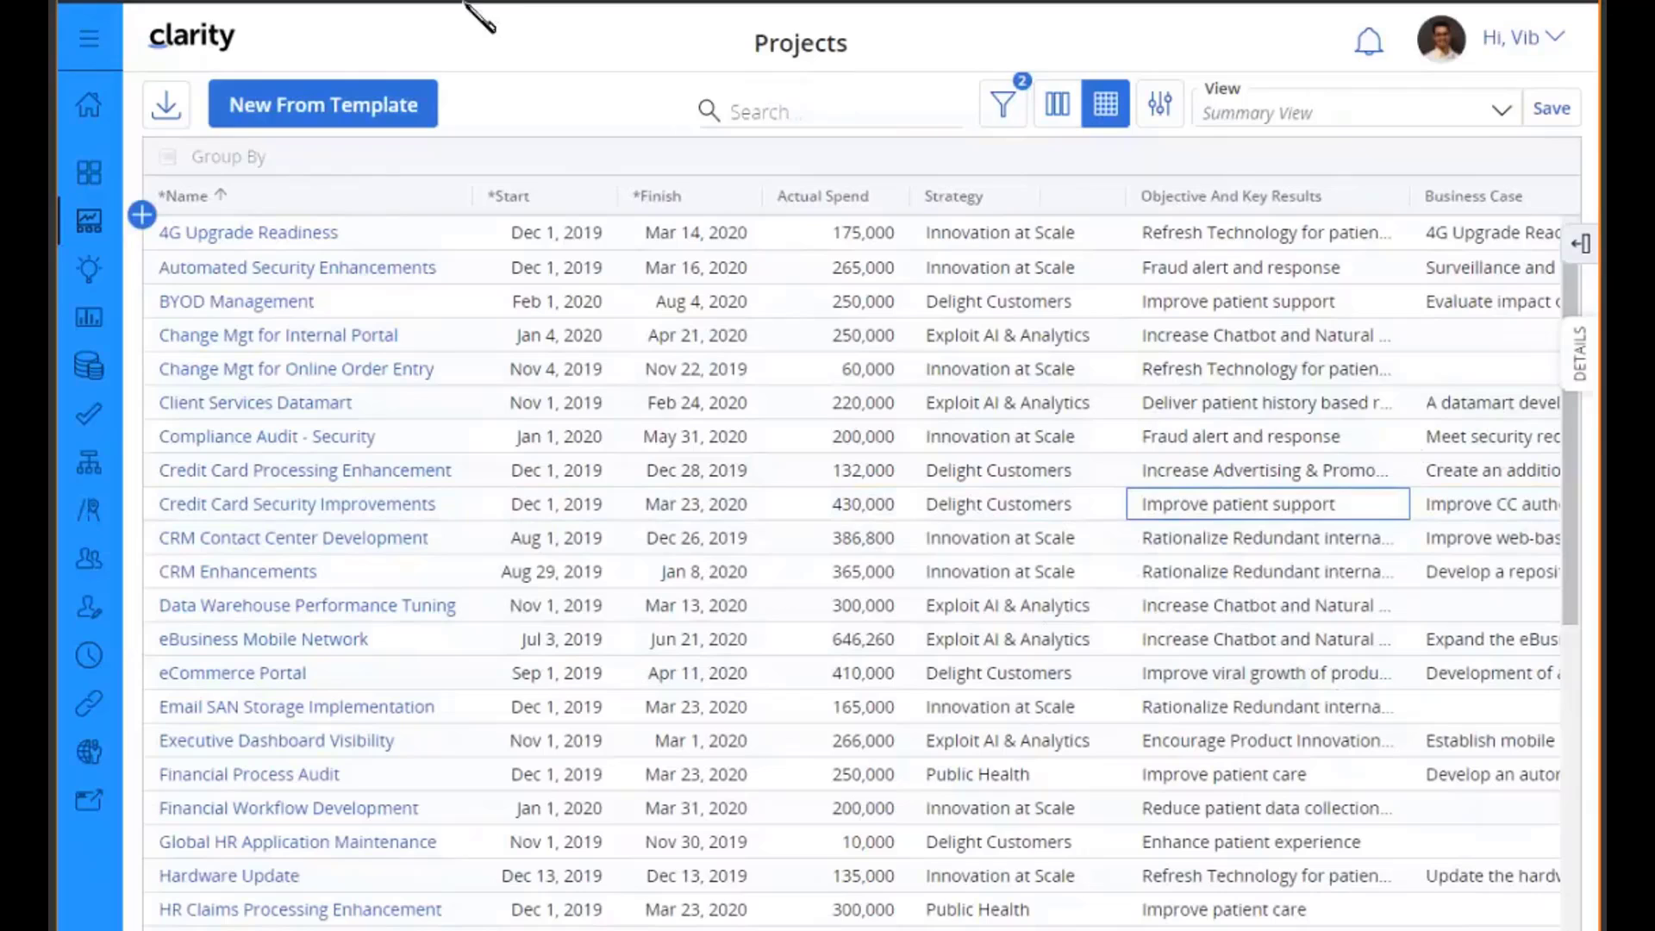
- Open the FY2021 Annual Plan roadmap and sync its linked items with only Matching Custom Attributes selected
{"action": "left_click", "coordinate": [90, 513]}
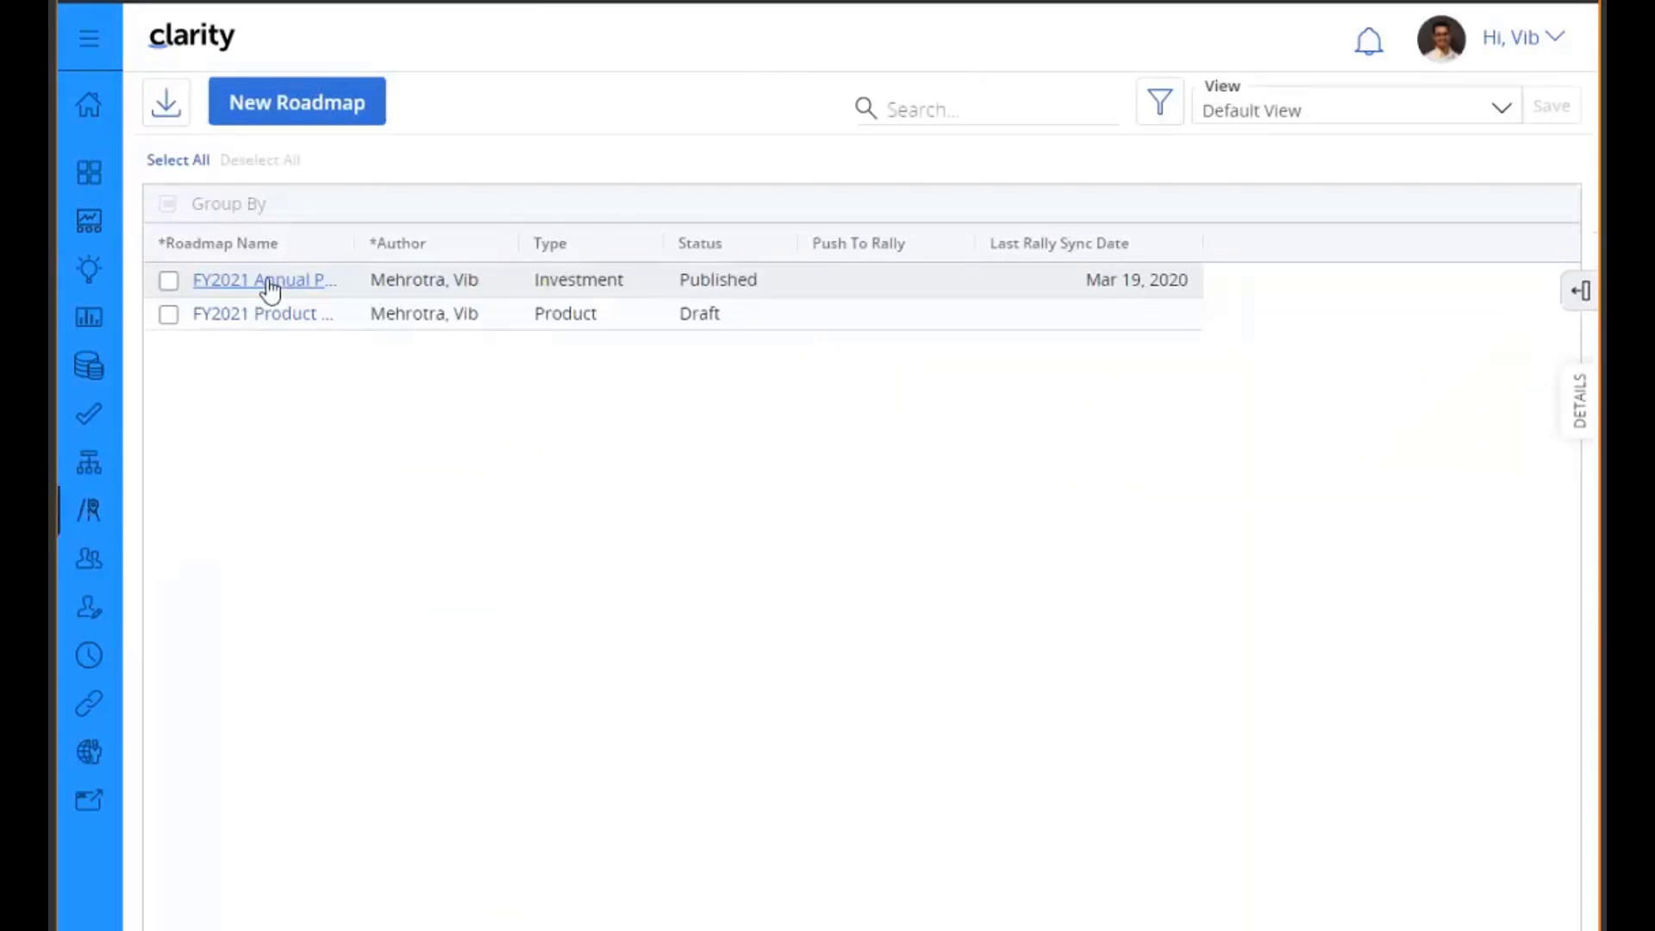
{"action": "left_click", "coordinate": [270, 289]}
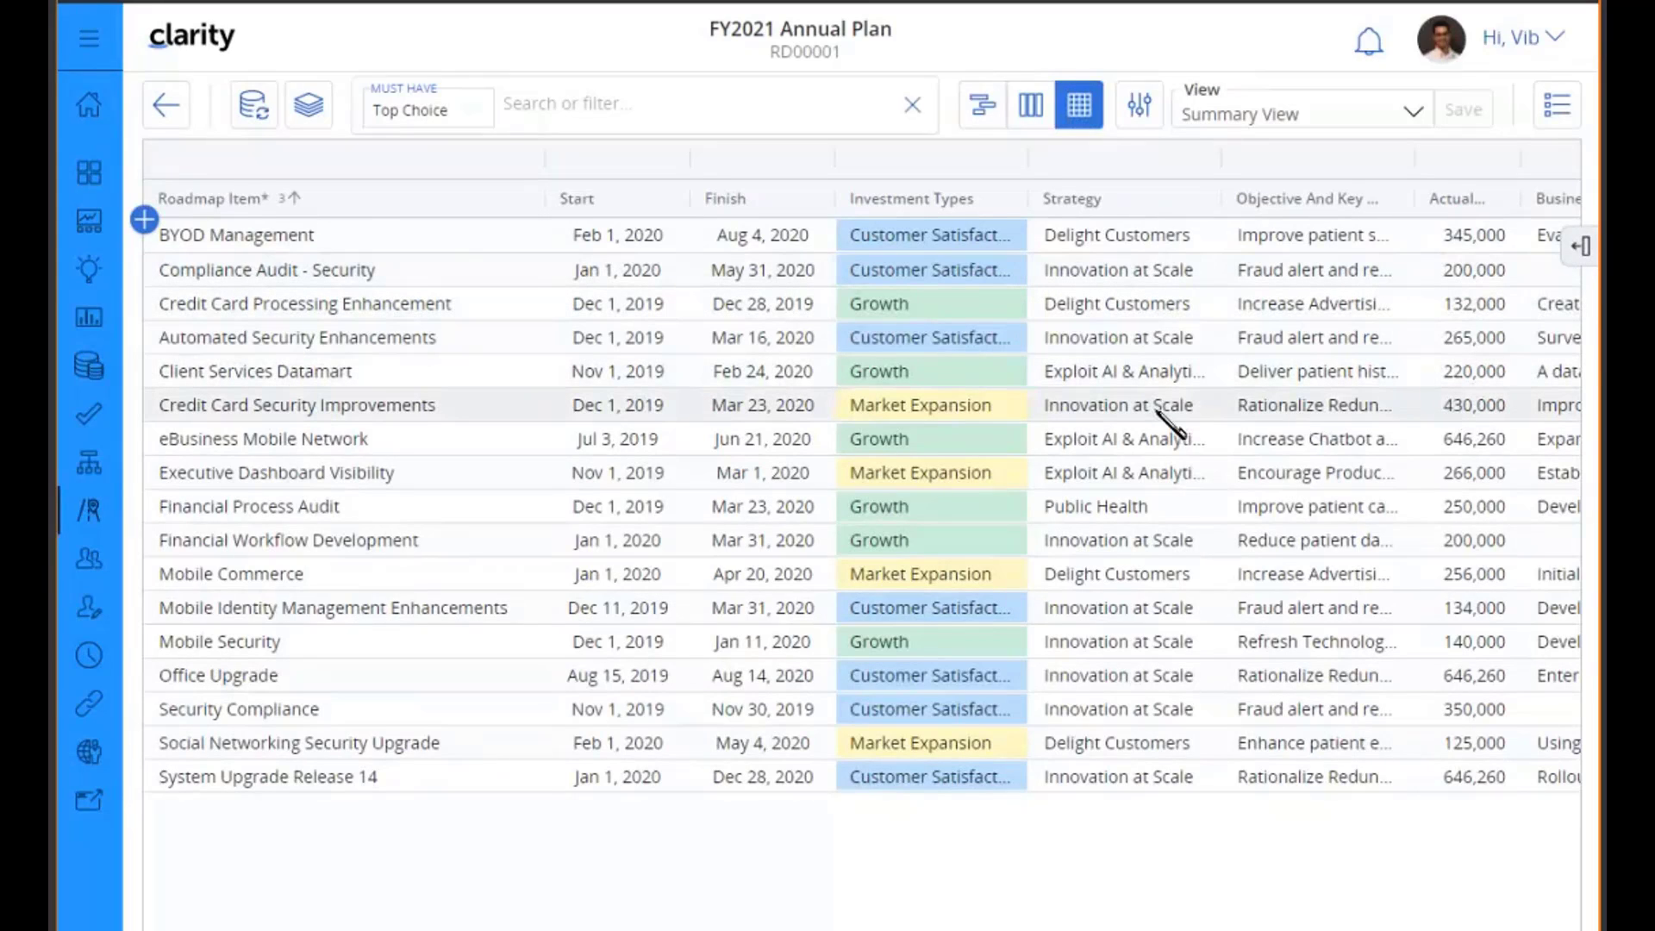
{"action": "left_click", "coordinate": [256, 109]}
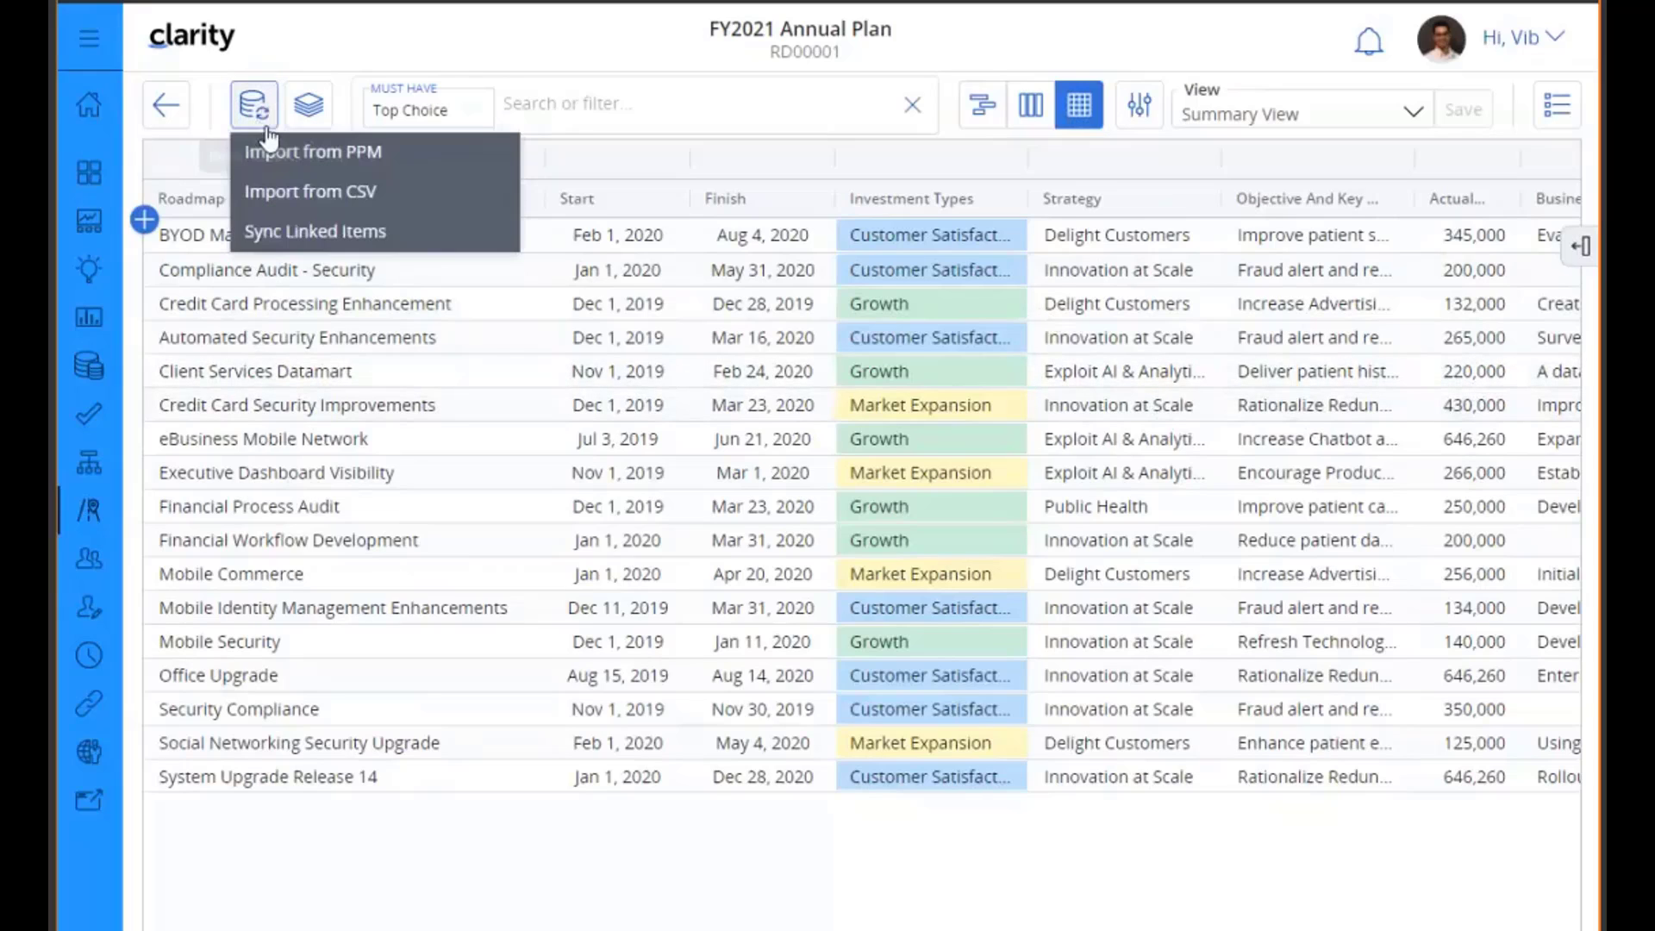
{"action": "left_click", "coordinate": [331, 235]}
{"action": "left_click", "coordinate": [282, 261]}
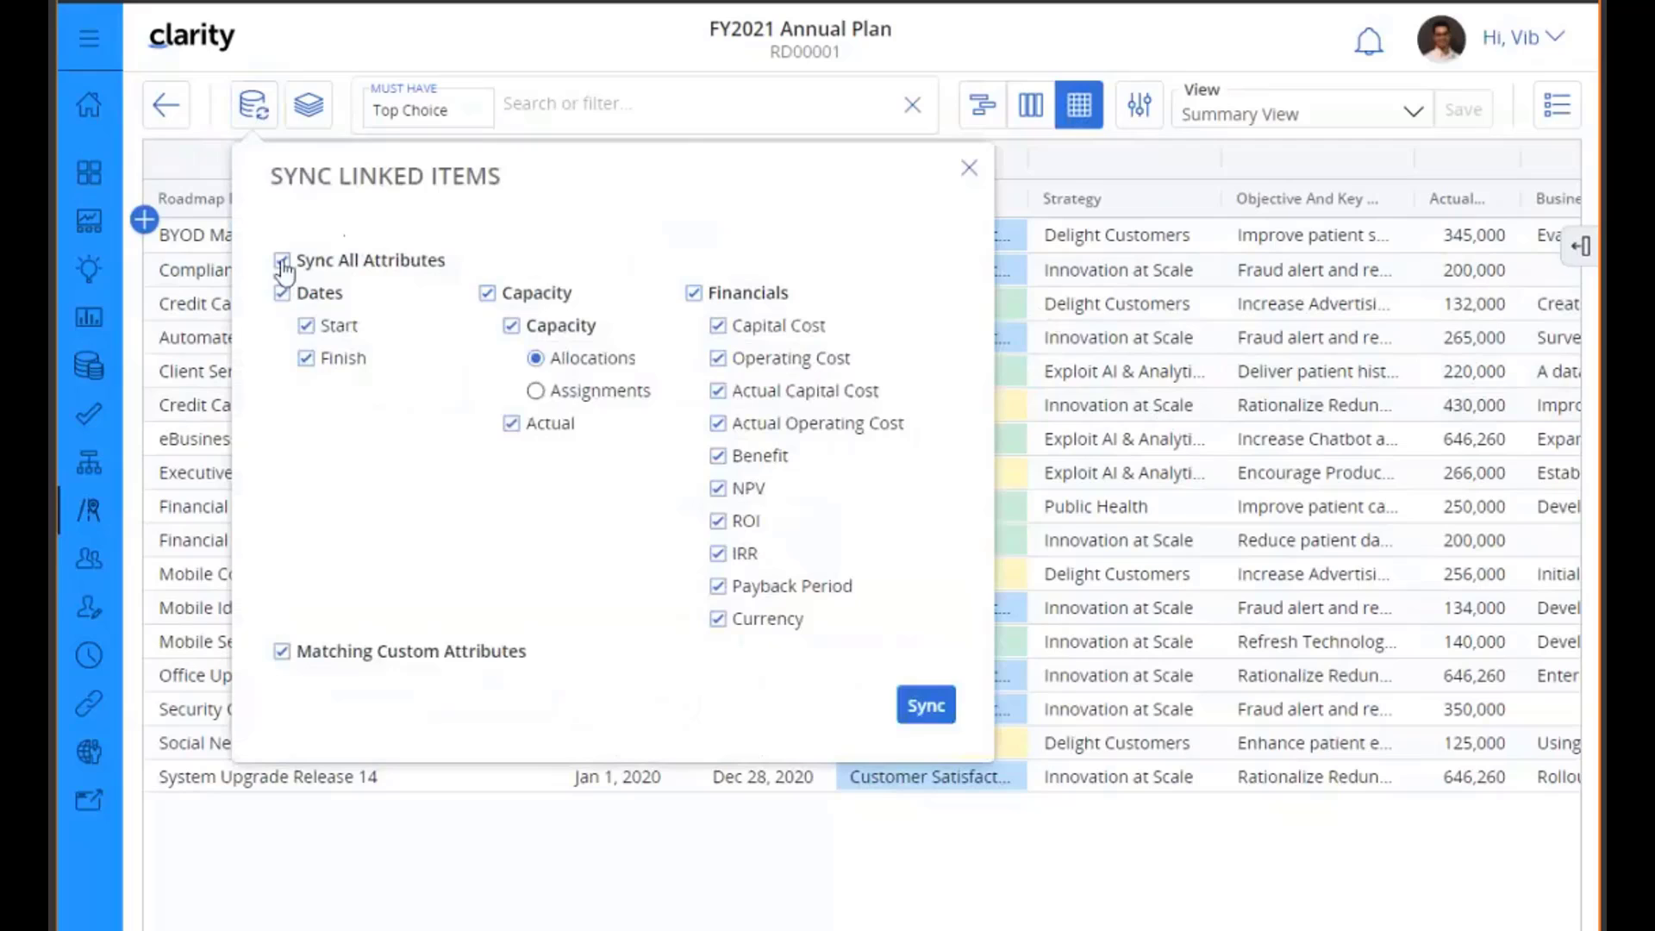
{"action": "left_click", "coordinate": [284, 653]}
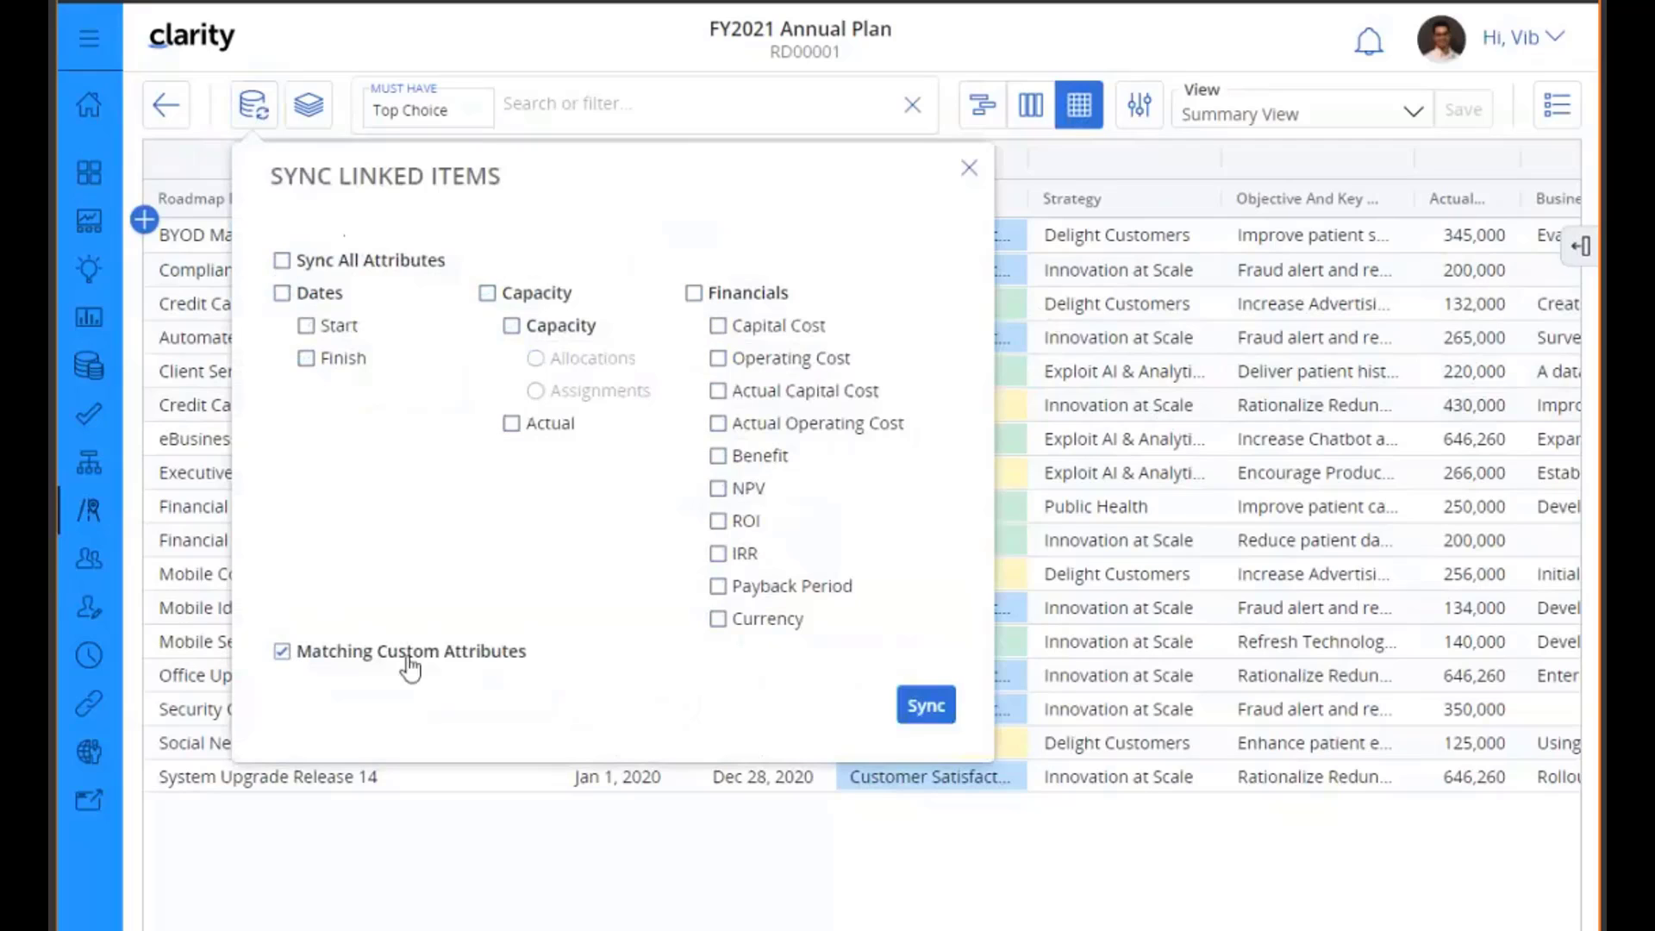
{"action": "left_click", "coordinate": [924, 707]}
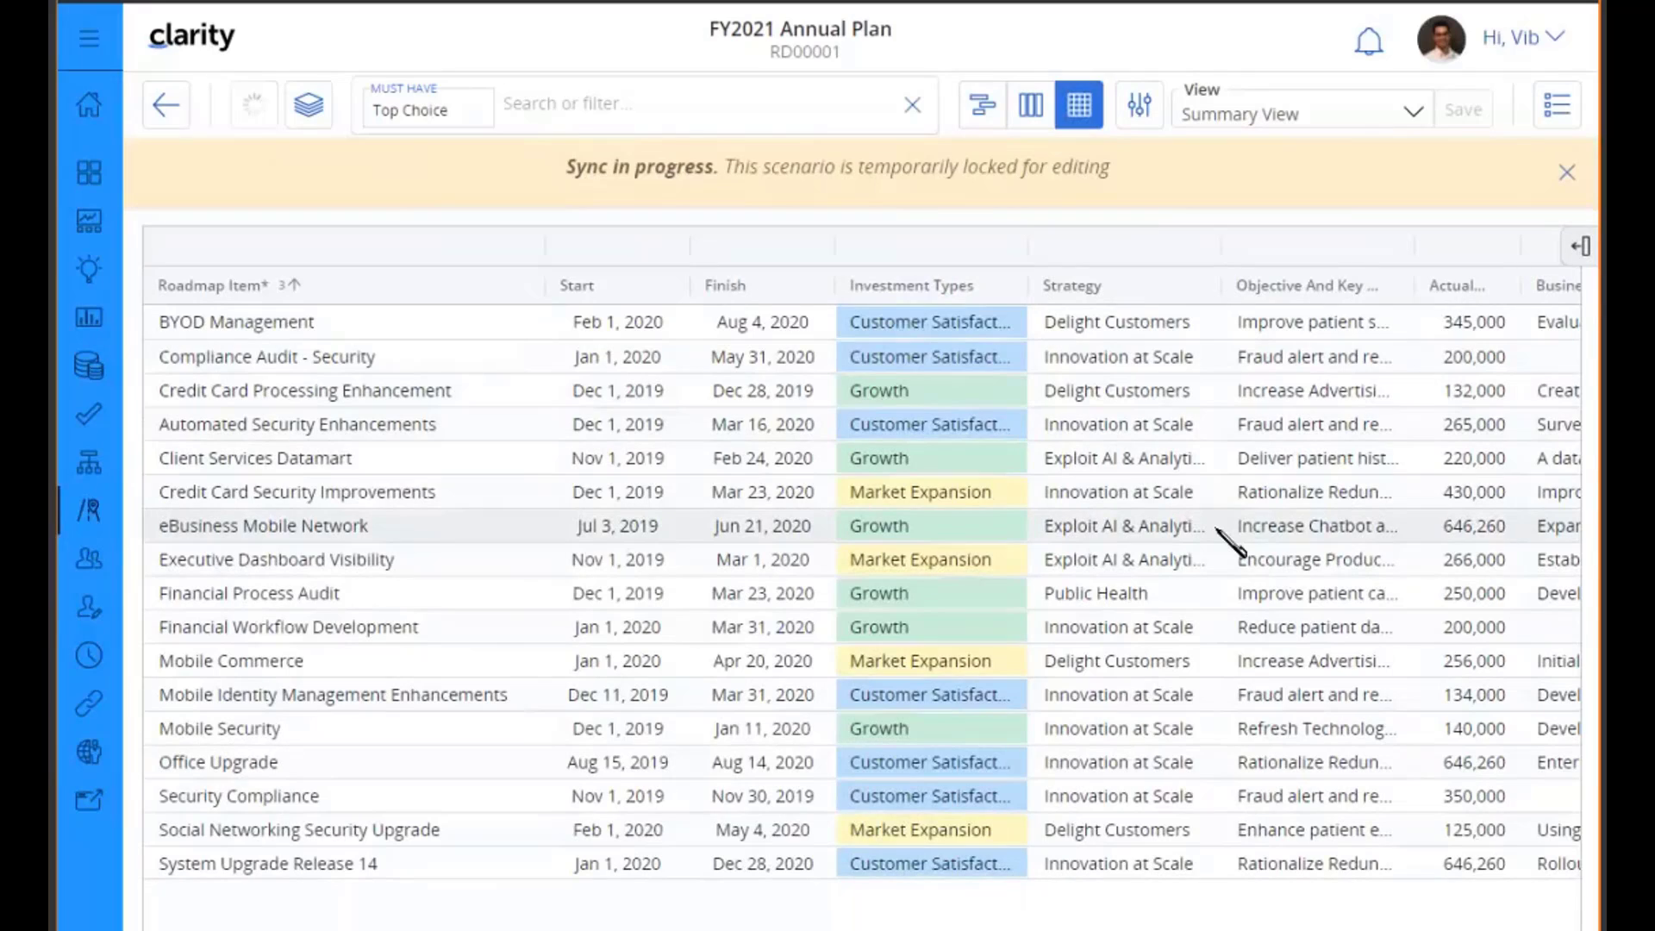
- Review the roadmap items' Strategy, Objective And Key Results, Actual Spend and Business Case values across the grid
{"action": "scroll", "coordinate": [1218, 529], "scroll_direction": "right", "scroll_amount": 1}
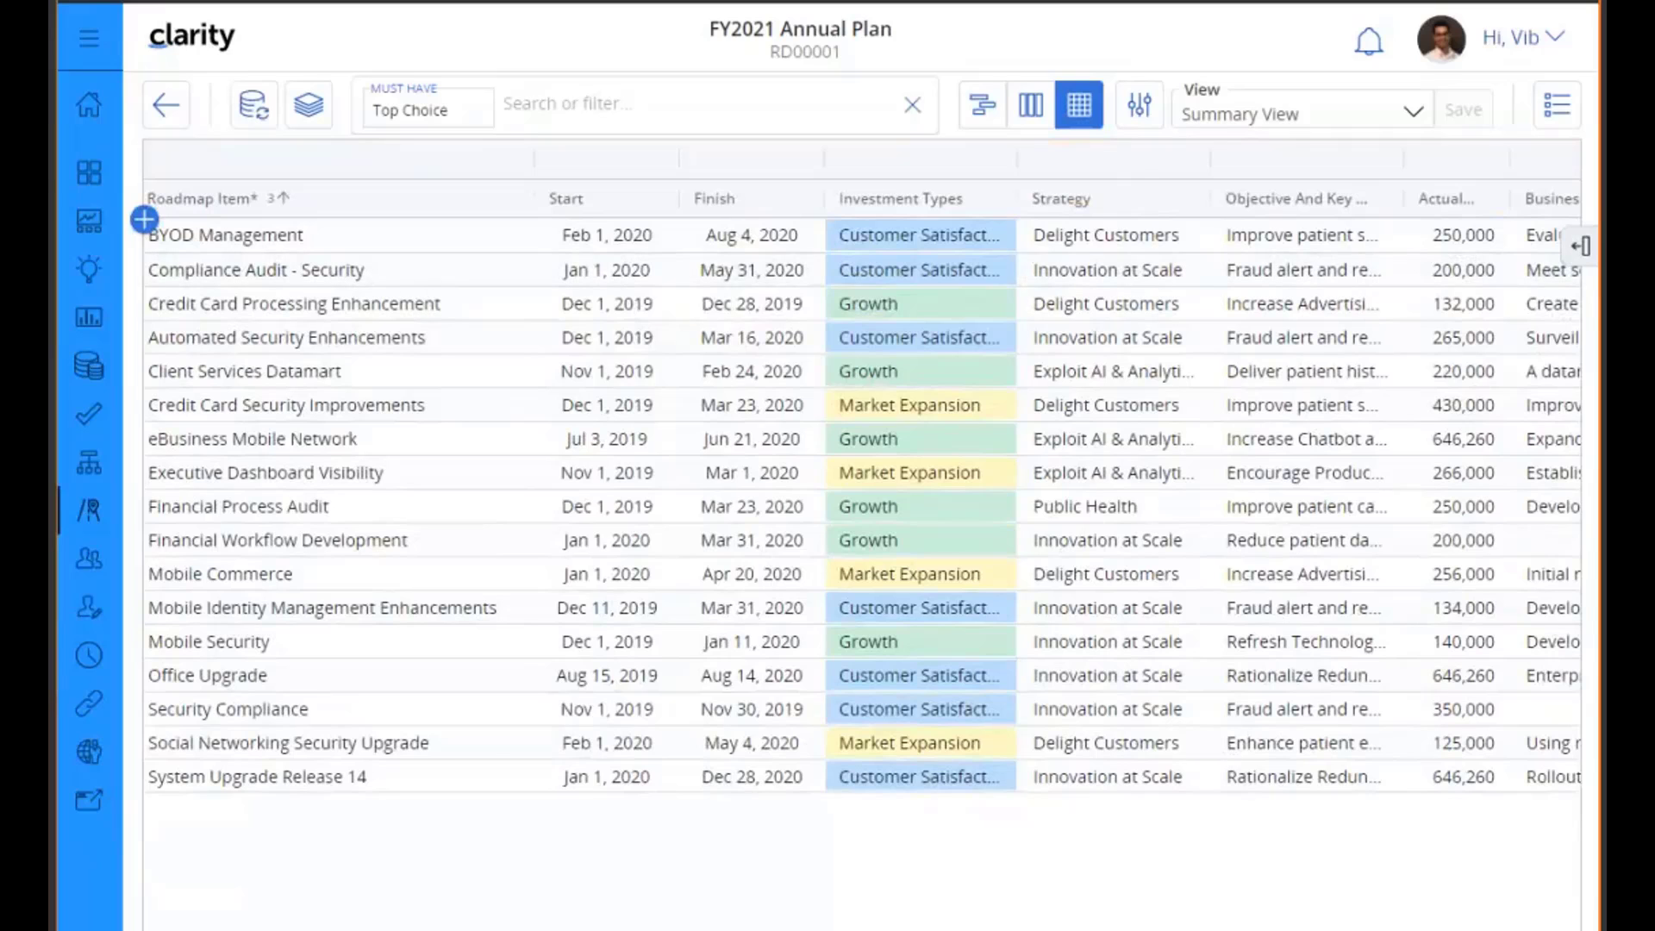
{"action": "scroll", "coordinate": [1219, 740], "scroll_direction": "right", "scroll_amount": 3}
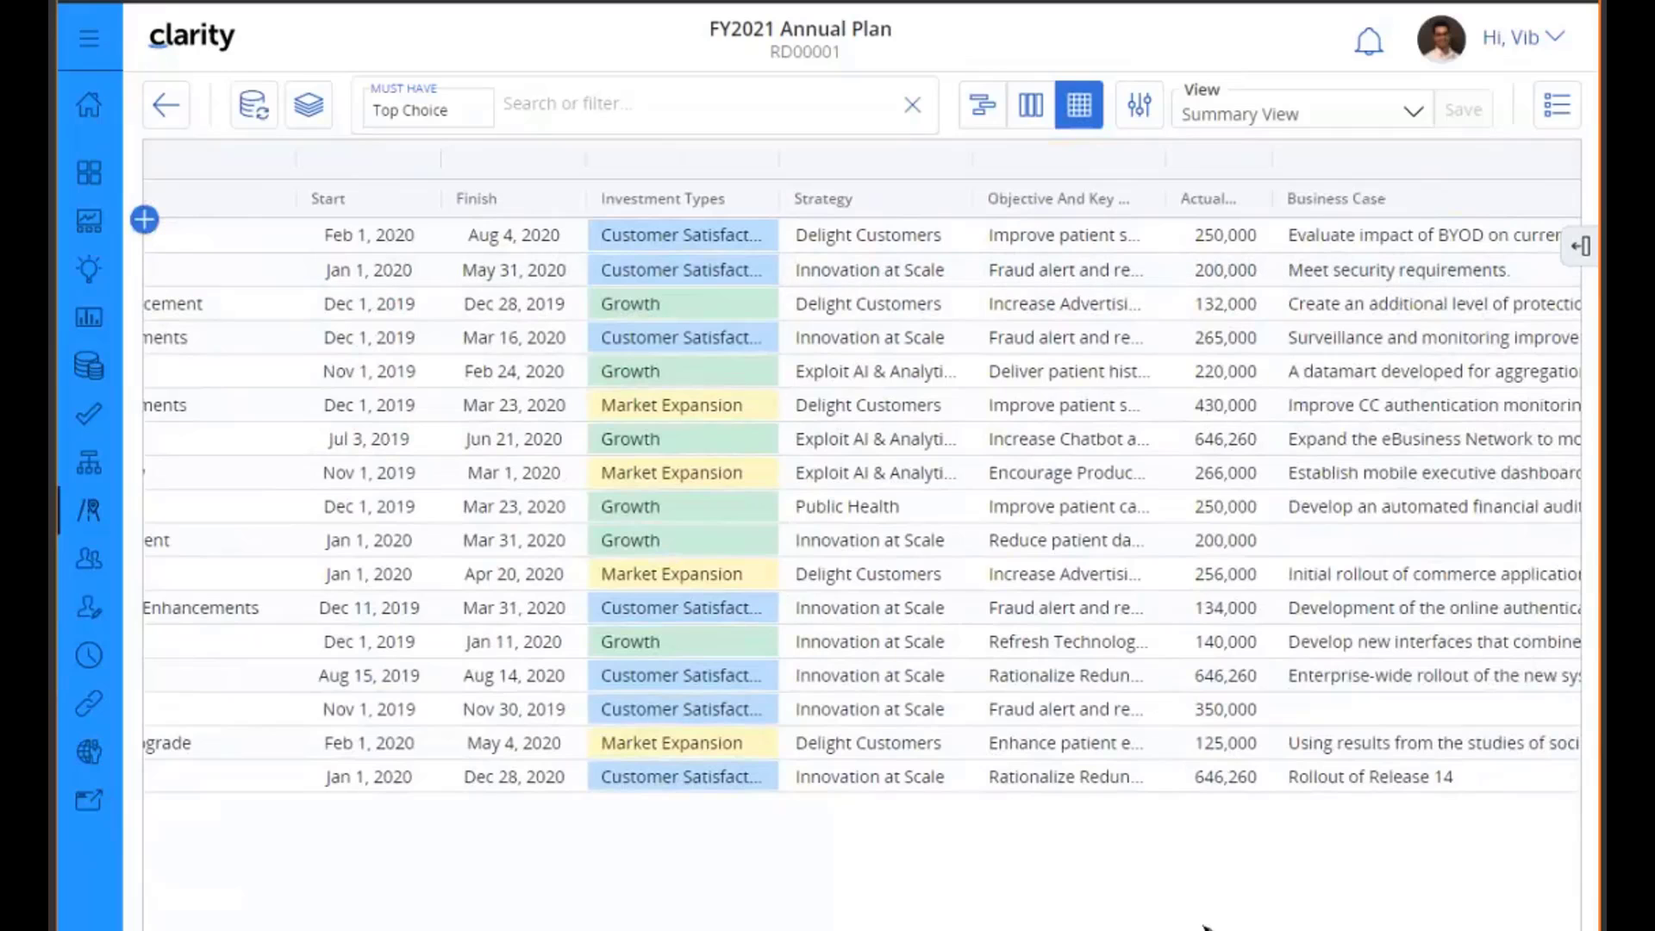
{"action": "scroll", "coordinate": [862, 489], "scroll_direction": "left", "scroll_amount": 3}
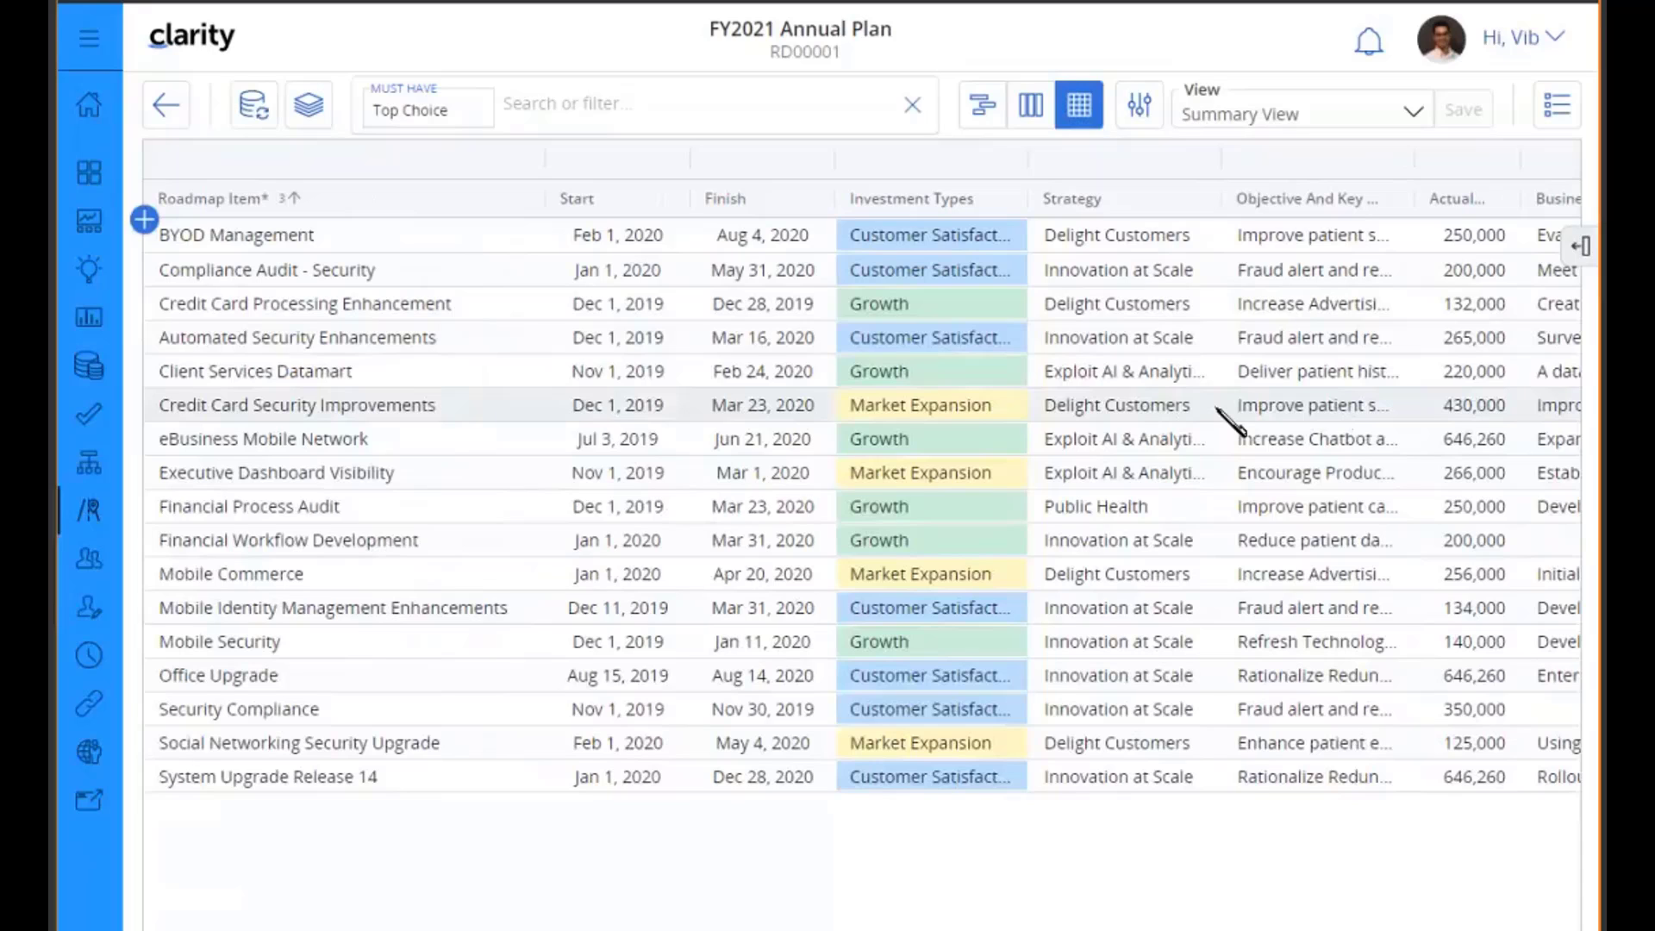
- Open the Project Tiles page
{"action": "left_click", "coordinate": [92, 186]}
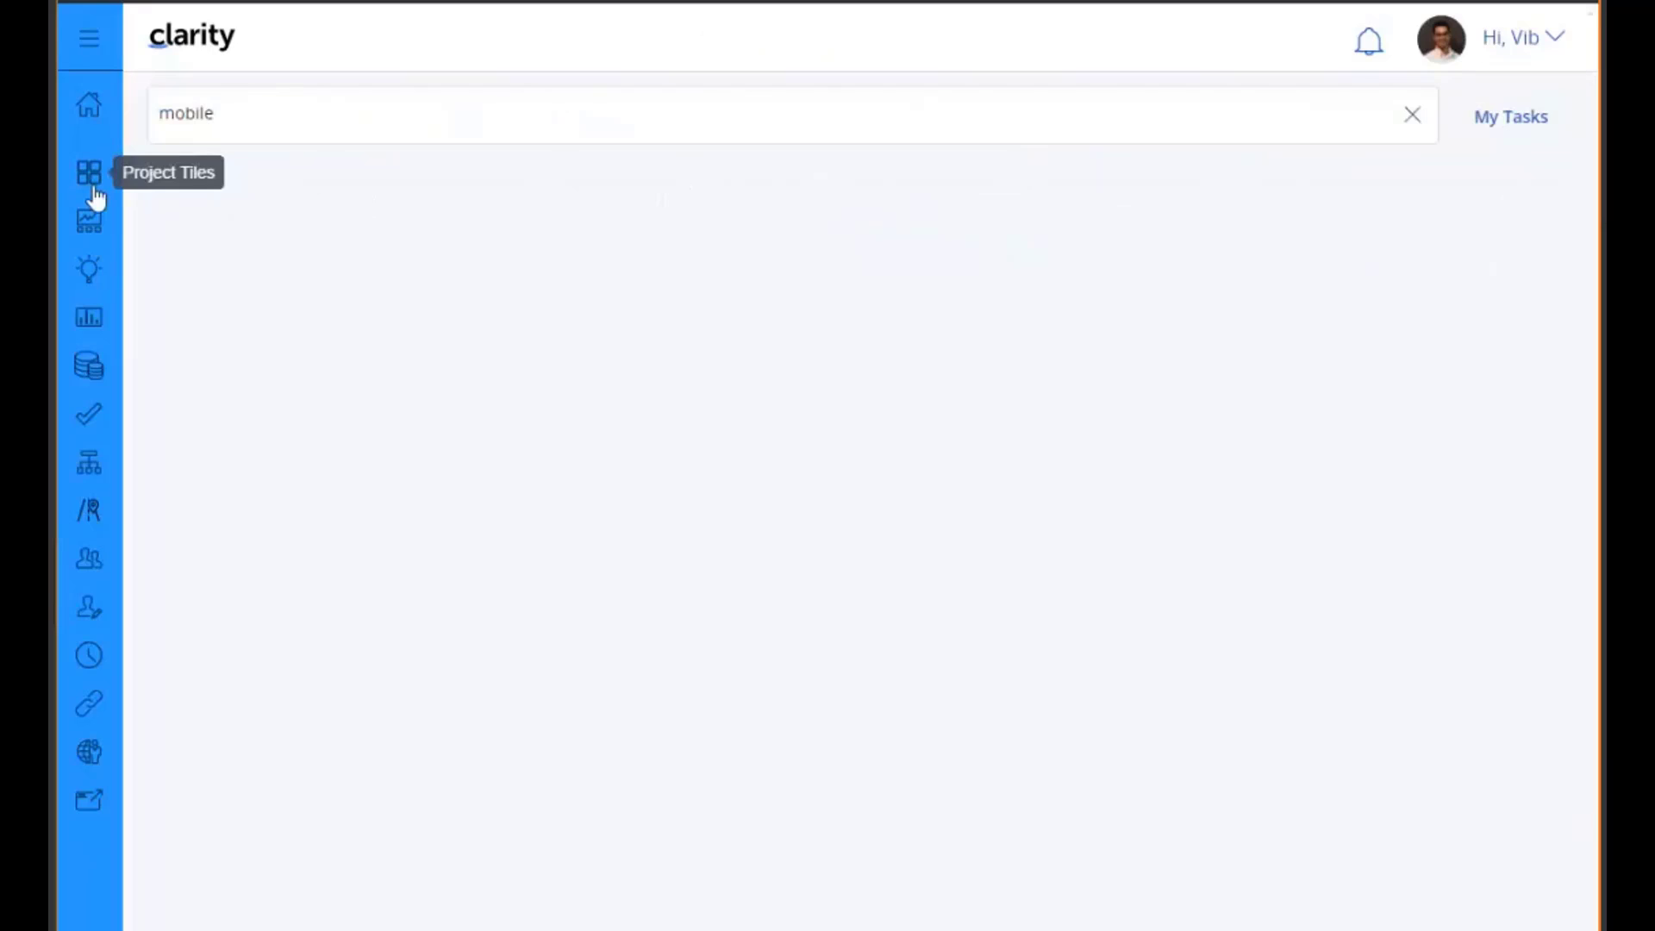